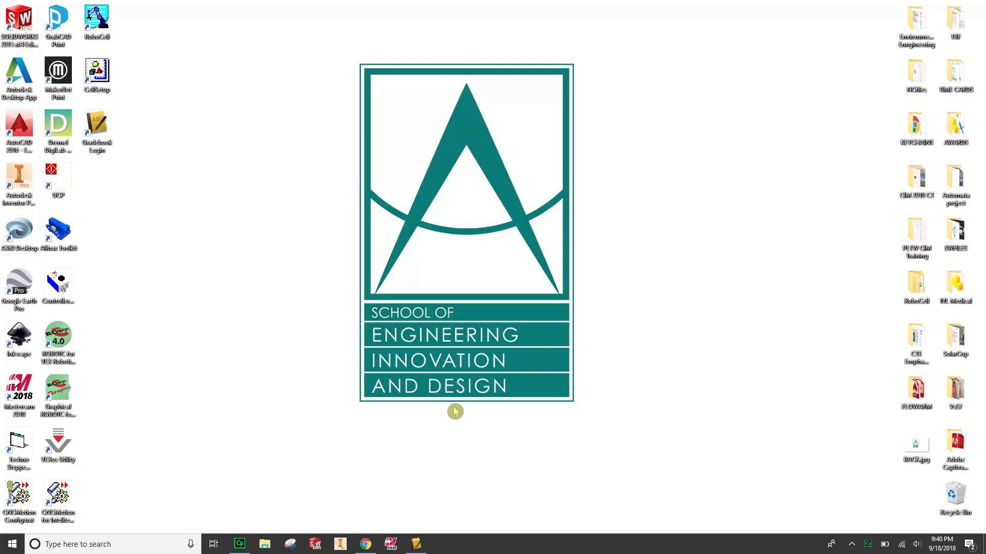
Step: View the Environmental Engineering gradebook in Canvas in Chrome, and switch to PowerTeacher Gradebook
click(366, 546)
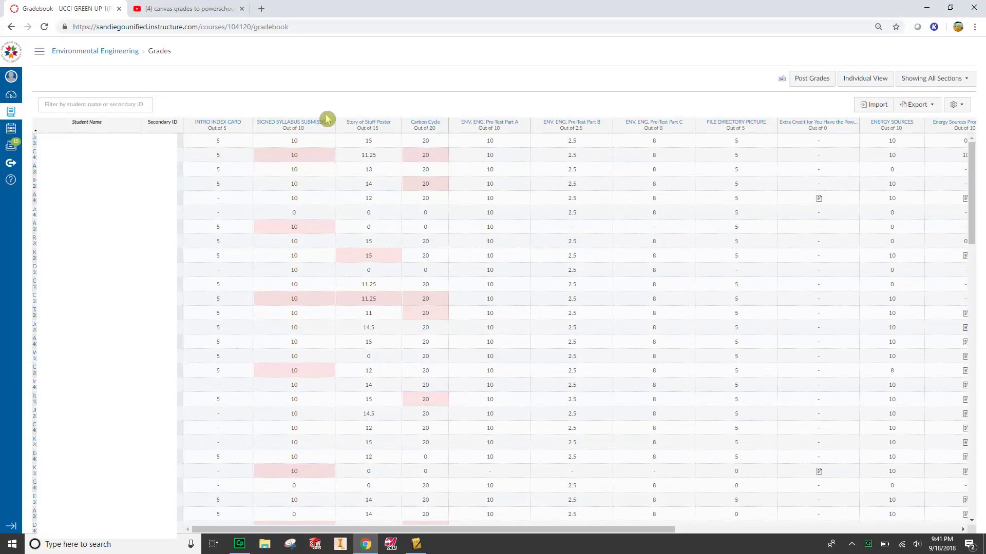
click(415, 543)
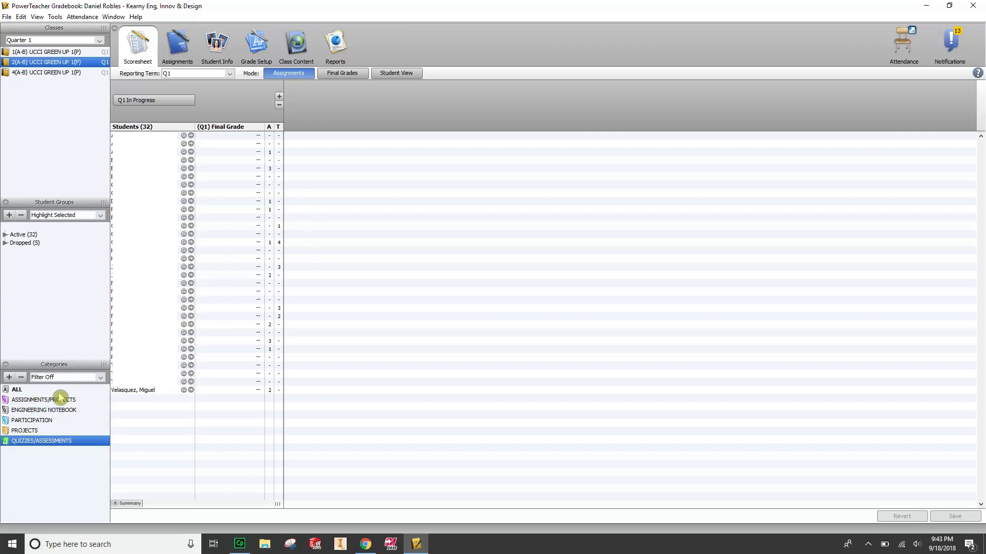
Step: Try to delete the PROJECTS category from the 2(A-B) UCCI GREEN UP class
click(40, 432)
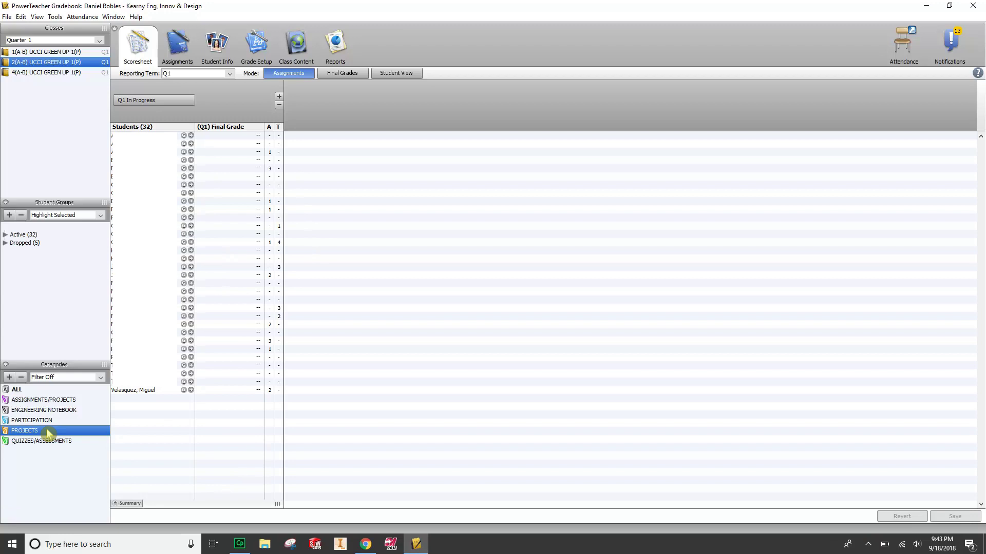
right_click(47, 433)
click(73, 459)
click(517, 300)
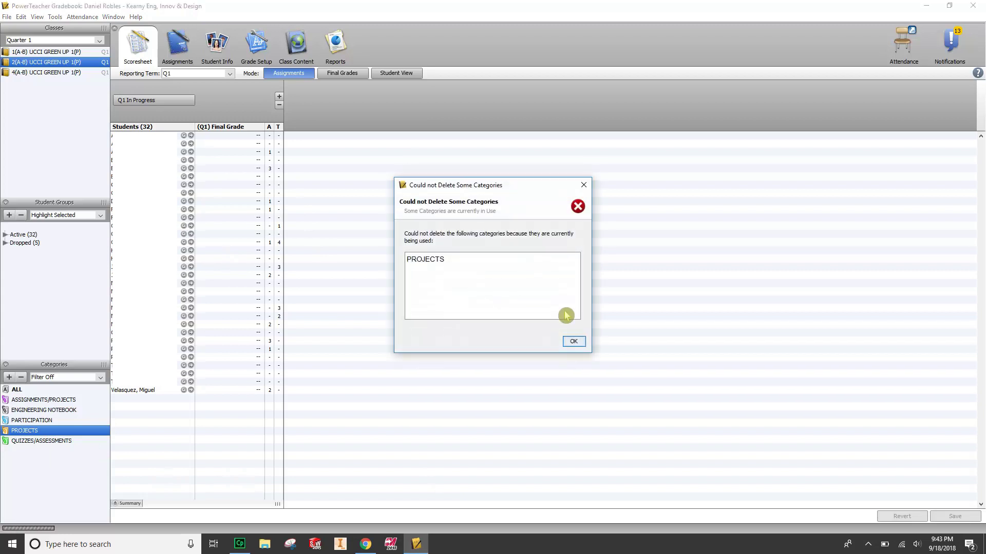
click(571, 341)
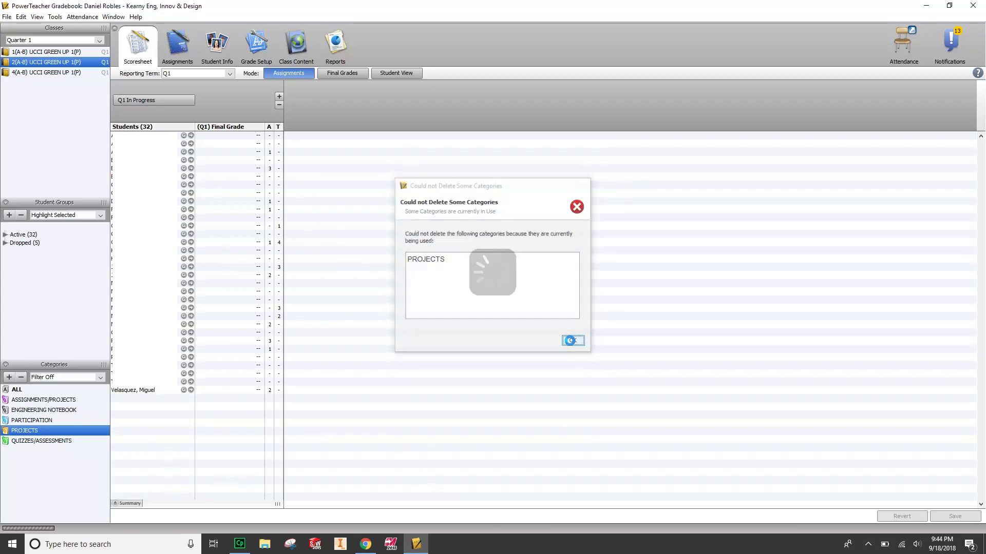
Step: Look through the assignment categories and inspect the settings of the ASSIGNMENTS/PROJECTS category
click(49, 442)
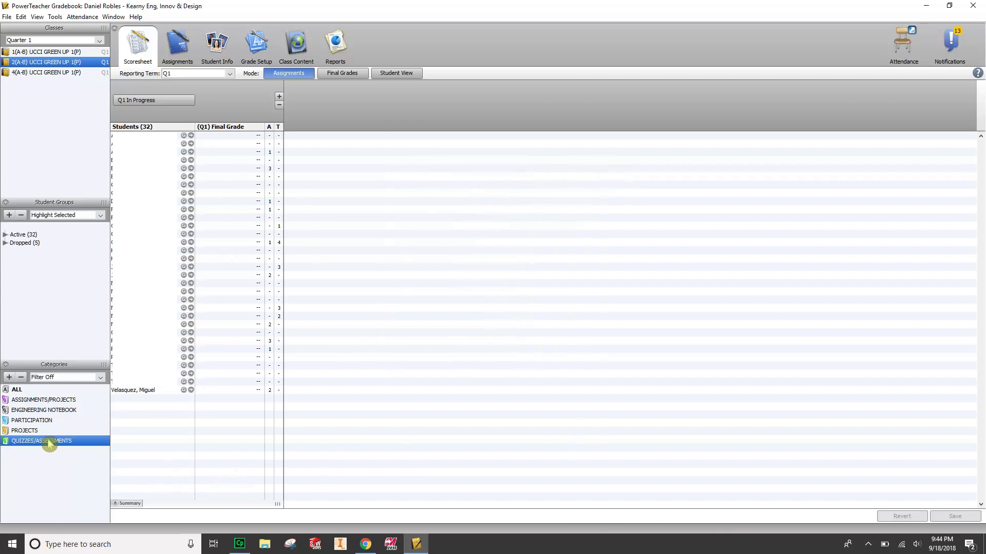
click(50, 422)
click(51, 412)
click(58, 400)
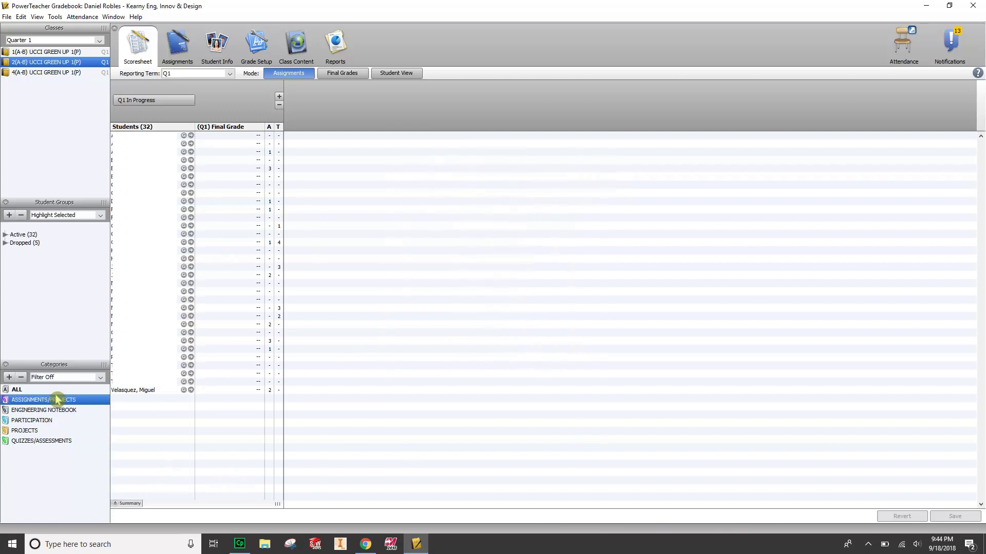
click(53, 411)
click(53, 420)
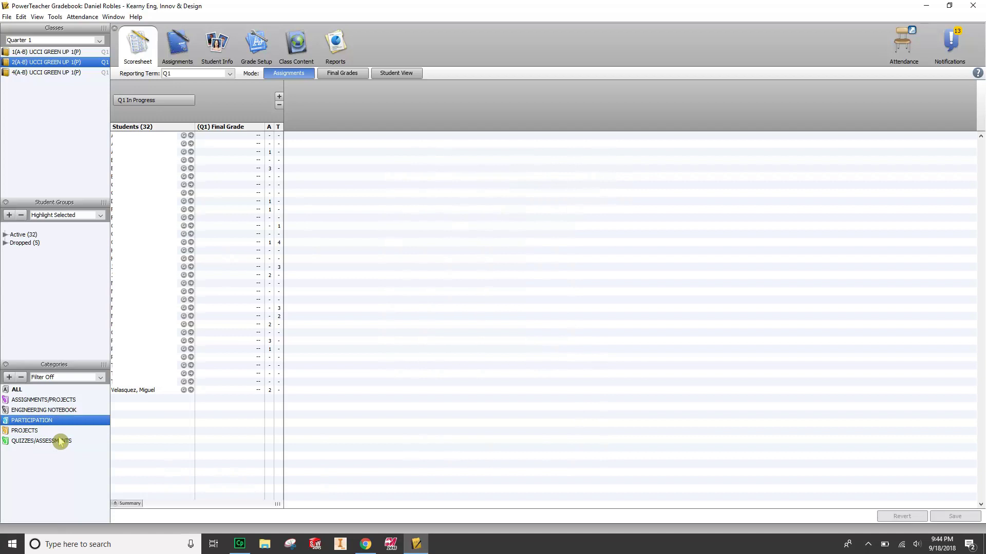
click(60, 442)
click(54, 401)
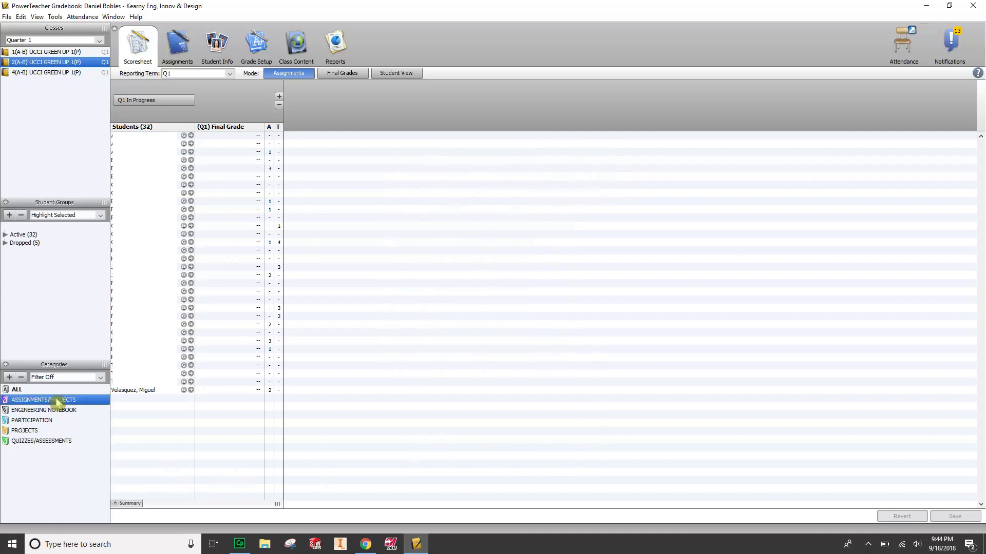
double_click(57, 401)
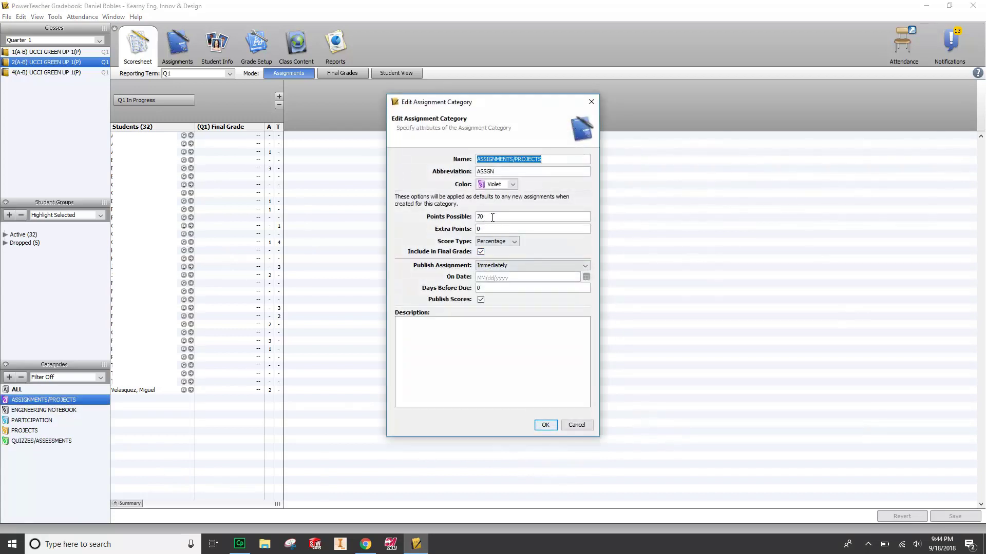
click(555, 428)
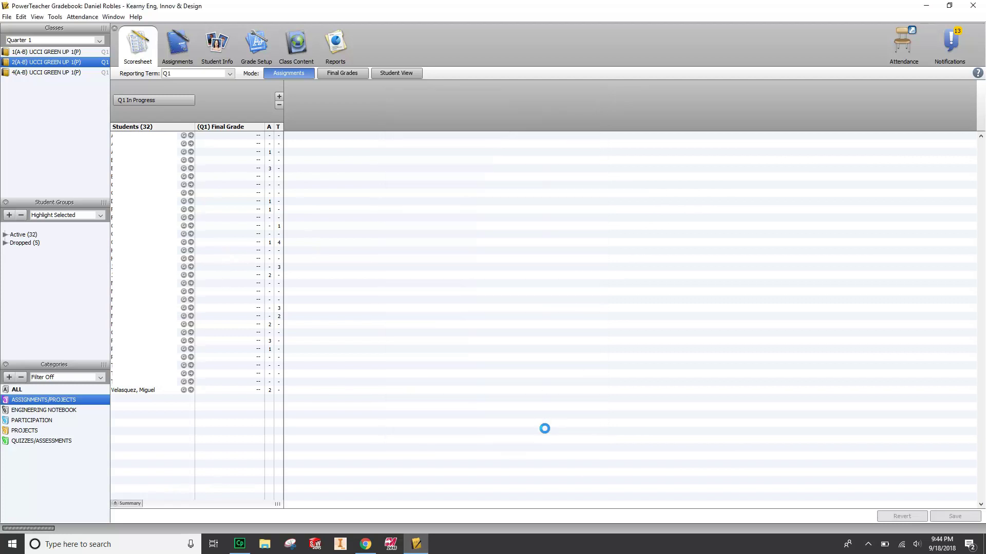
Step: Switch to Canvas in Chrome and open the Environmental Engineering course's assignments page to examine the assignment groups
click(366, 546)
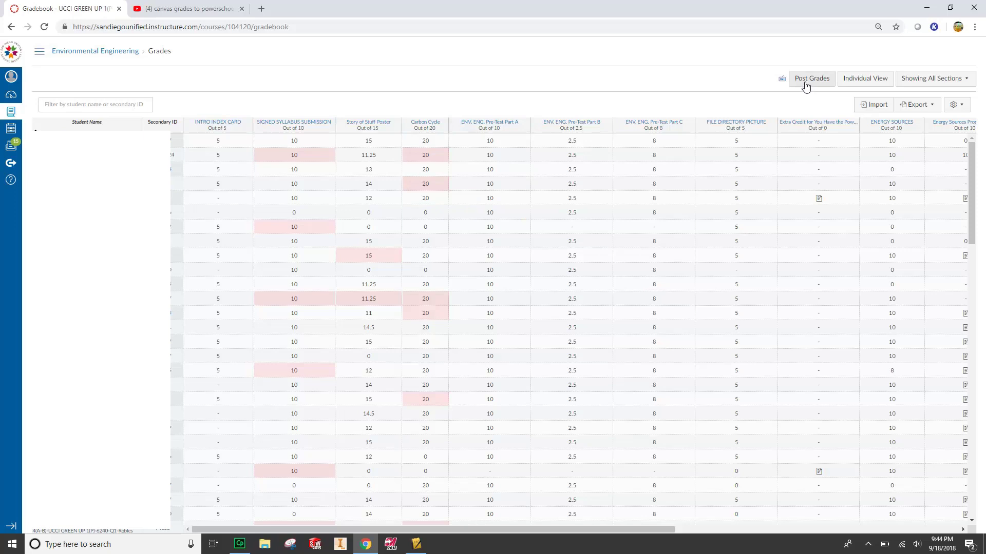
click(120, 51)
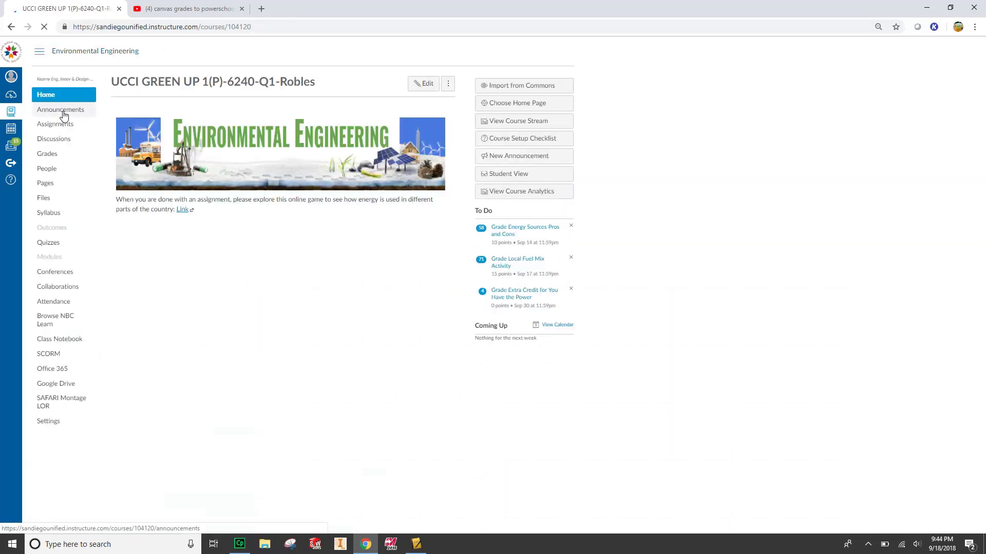
click(60, 125)
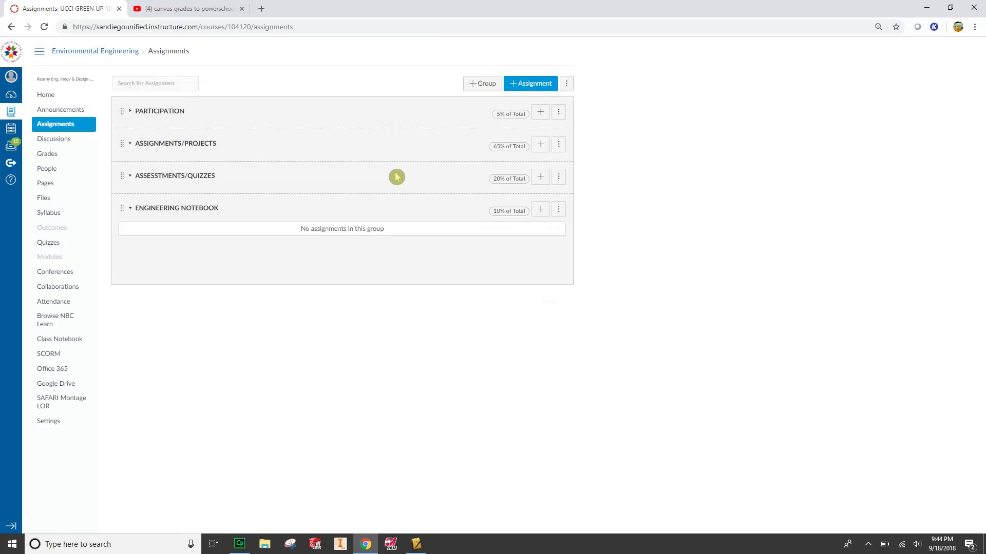
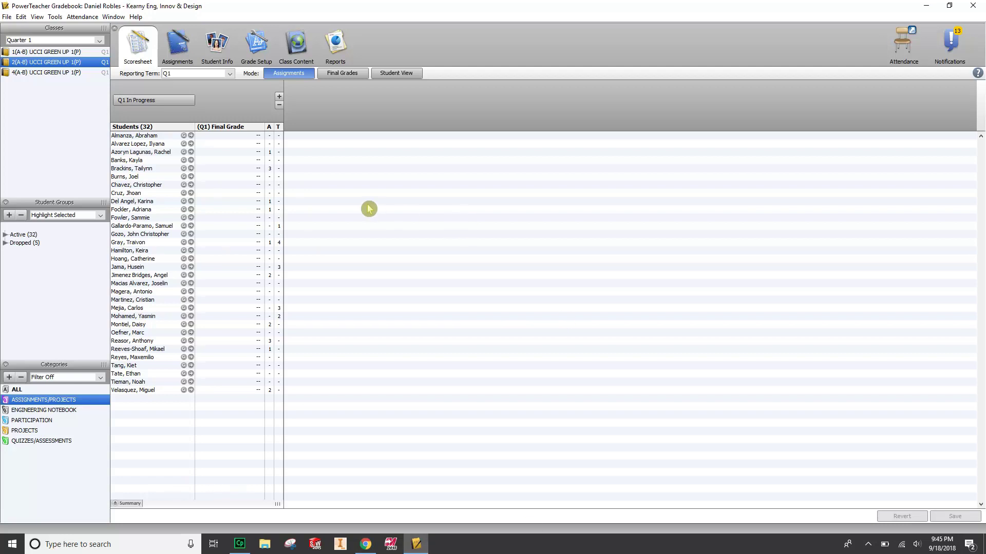
Step: Inspect the settings of the PARTICIPATION category in PowerTeacher Gradebook
double_click(28, 421)
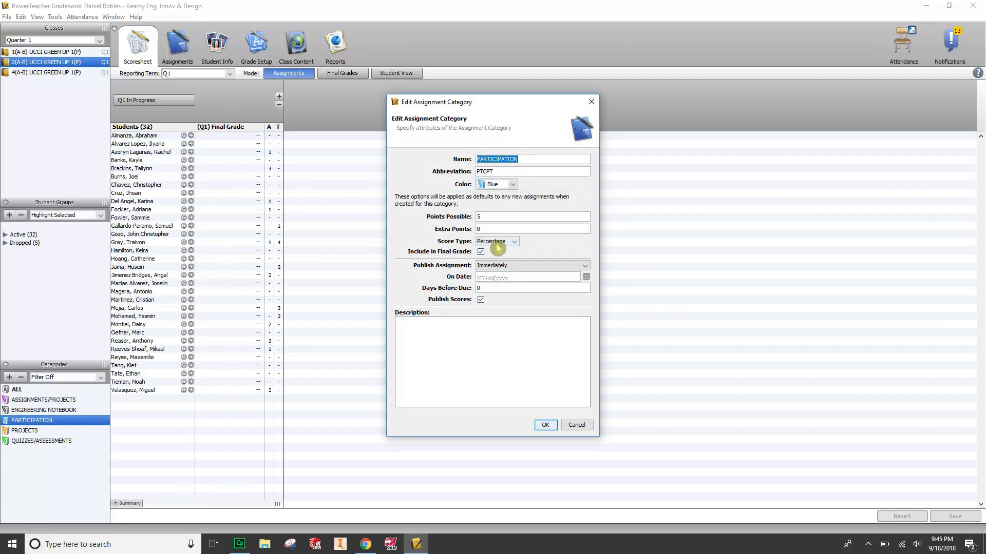
click(546, 426)
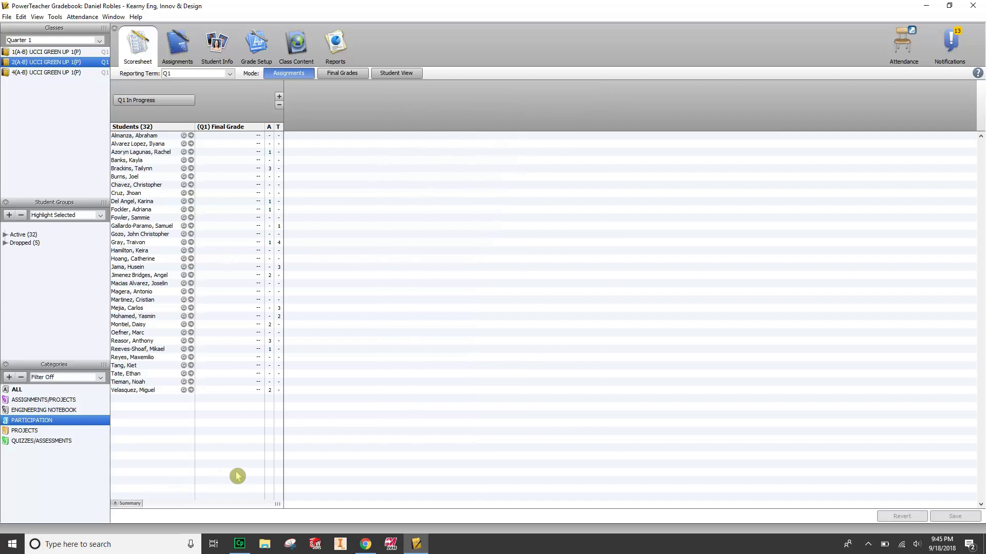
Step: Switch to Canvas and review the percentage weights of the assignment groups without changing them
click(365, 544)
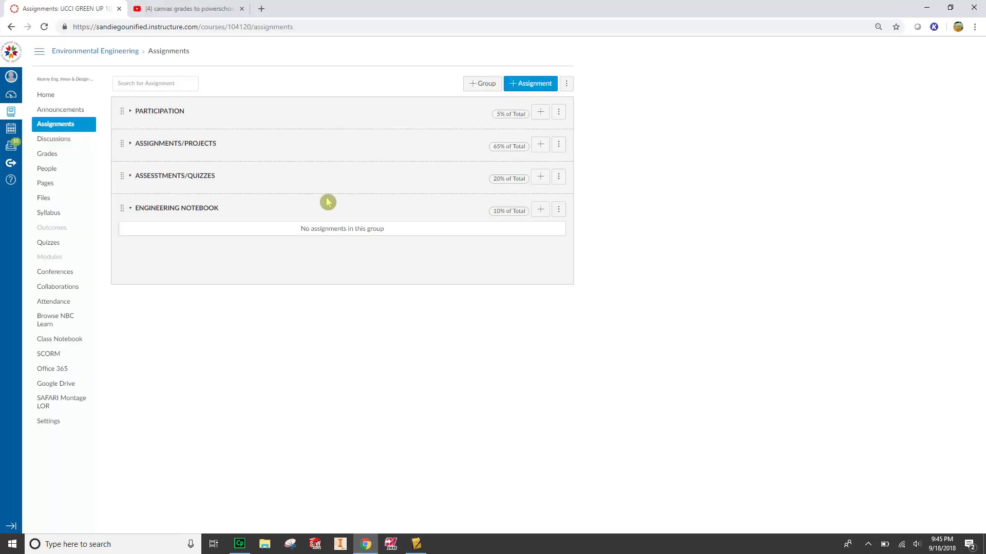
click(567, 87)
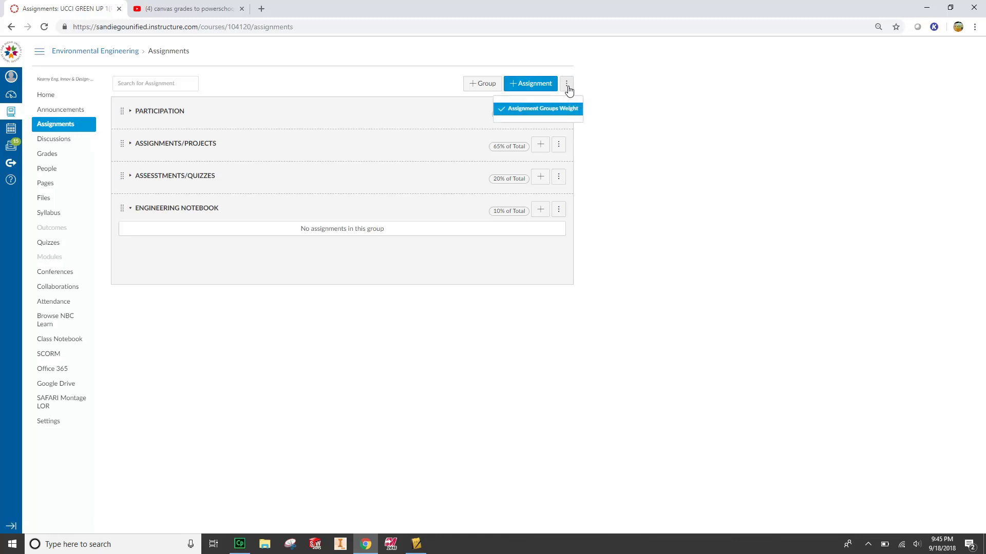
click(524, 111)
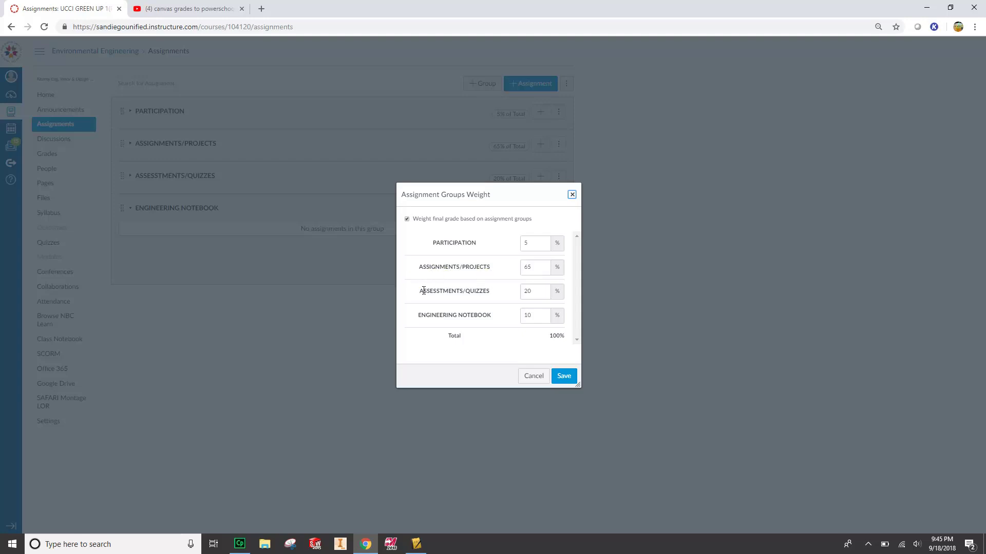
click(483, 304)
click(544, 376)
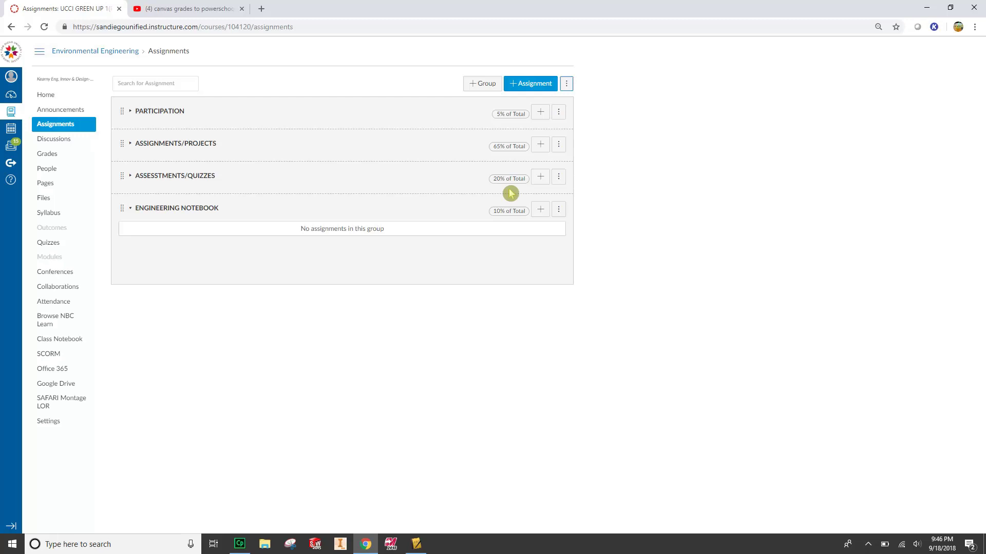
Step: Switch to PowerTeacher Gradebook and view the P1 final grade calculation setup for class 2(A-B)
click(416, 544)
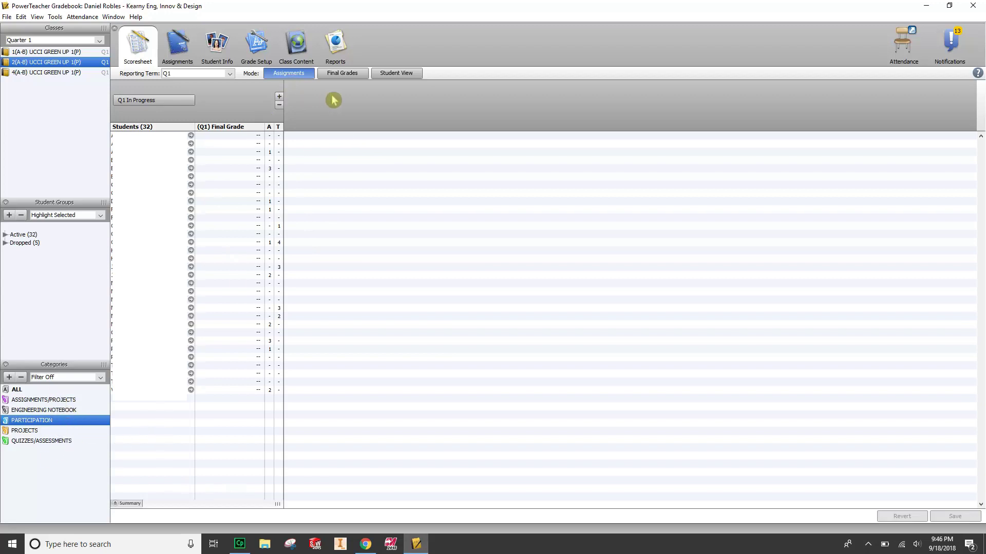
click(258, 55)
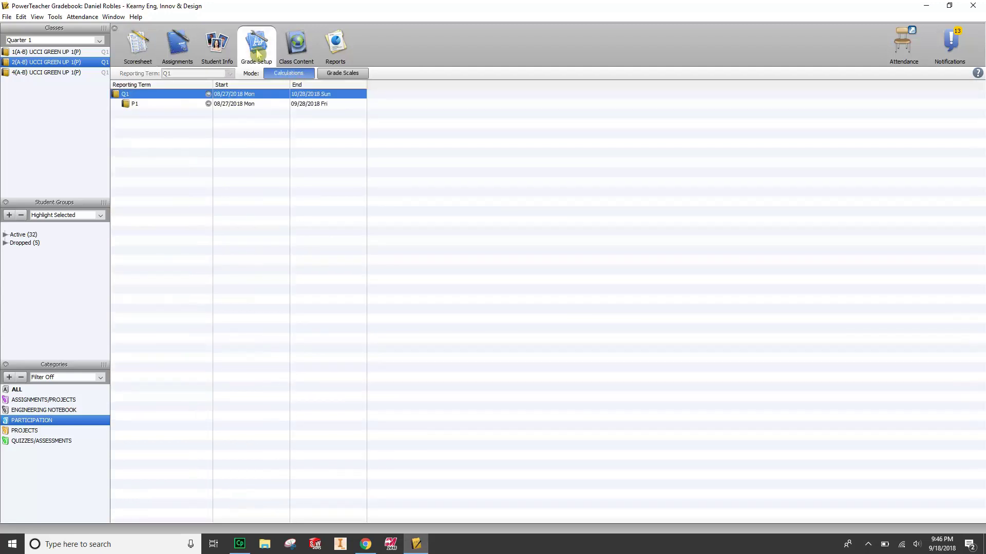
click(199, 107)
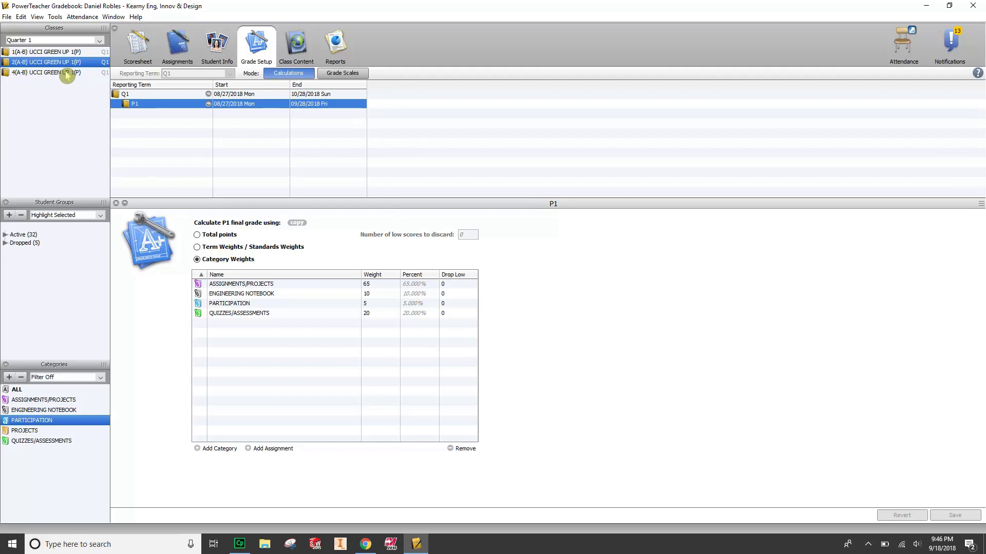
Step: Set the P1 final grade of class 1(A-B) to be calculated using Category Weights
click(51, 53)
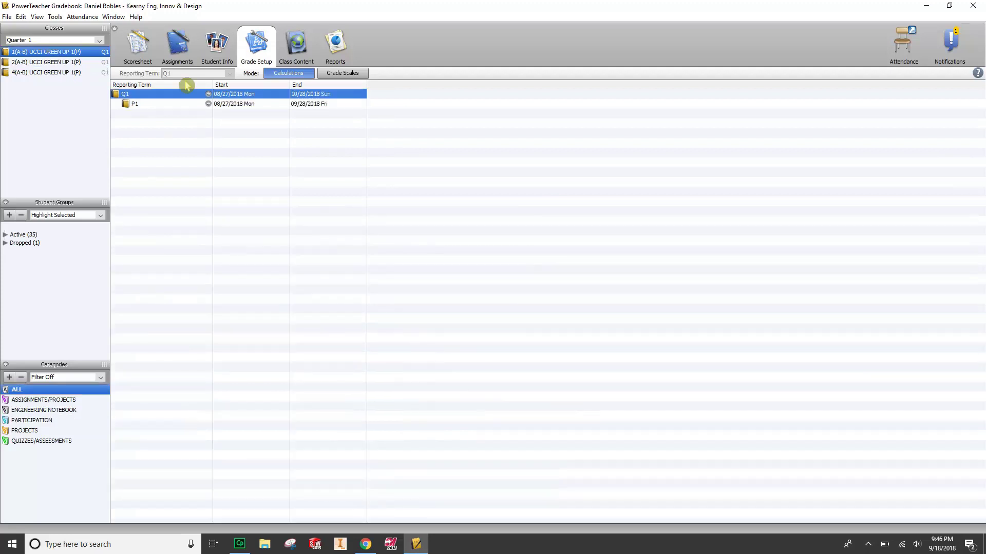
click(173, 105)
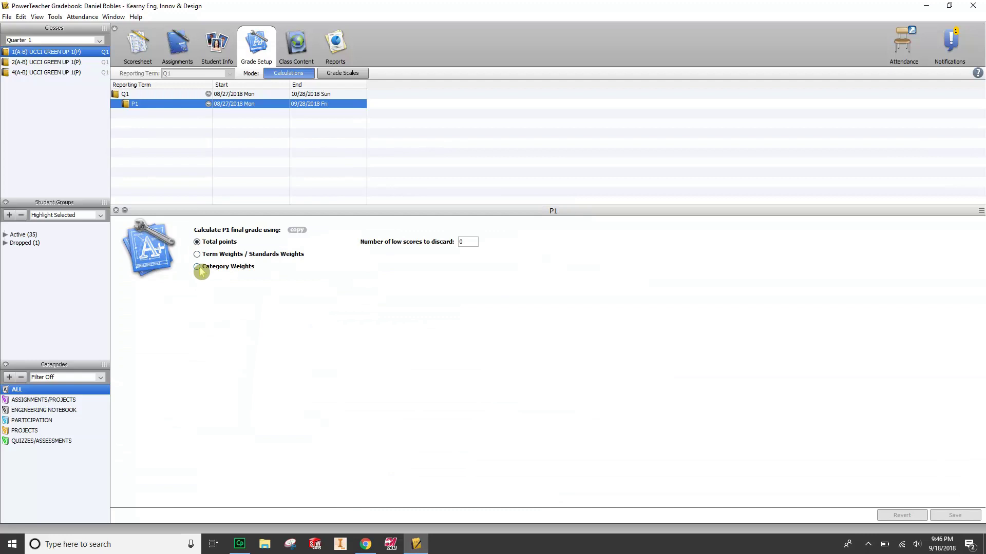
click(197, 267)
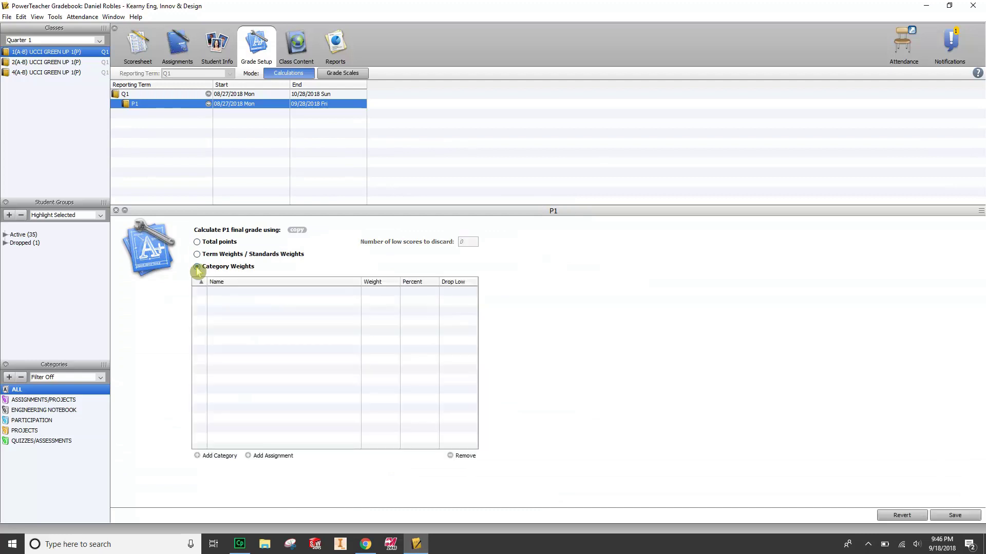
Step: Add the ASSIGNMENTS/PROJECTS, ENGINEERING NOTEBOOK, PARTICIPATION and QUIZZES/ASSESSMENTS categories to the P1 weighting
click(200, 457)
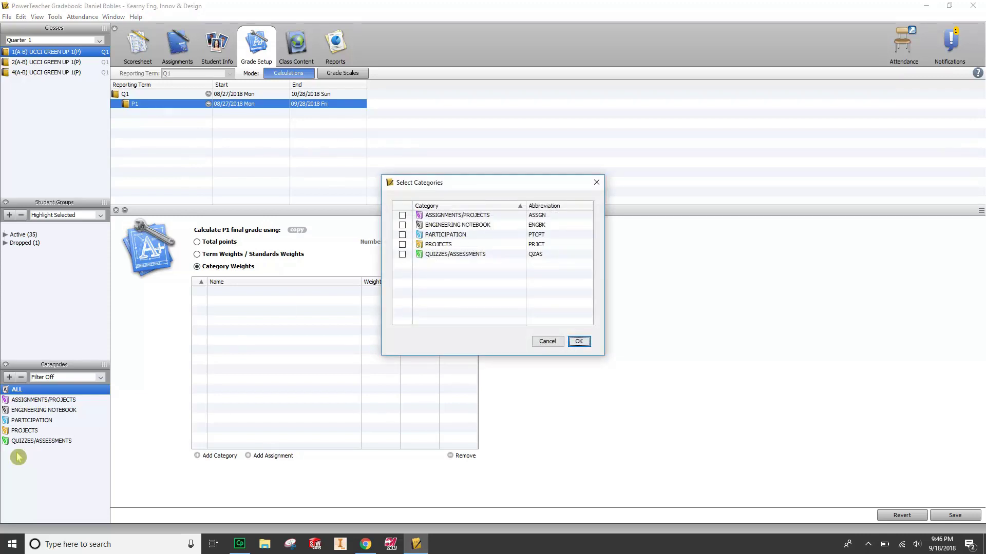
click(402, 216)
click(403, 225)
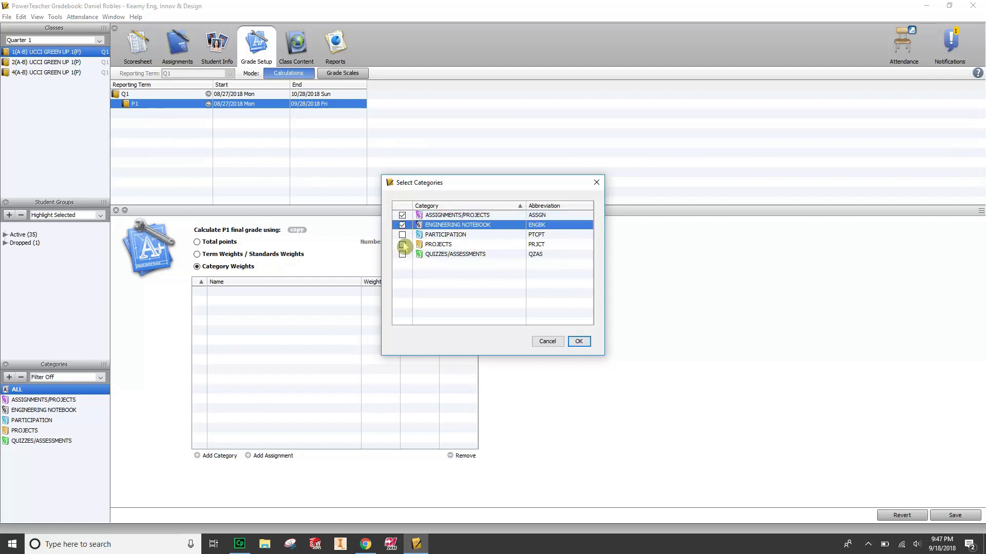
click(402, 234)
click(402, 254)
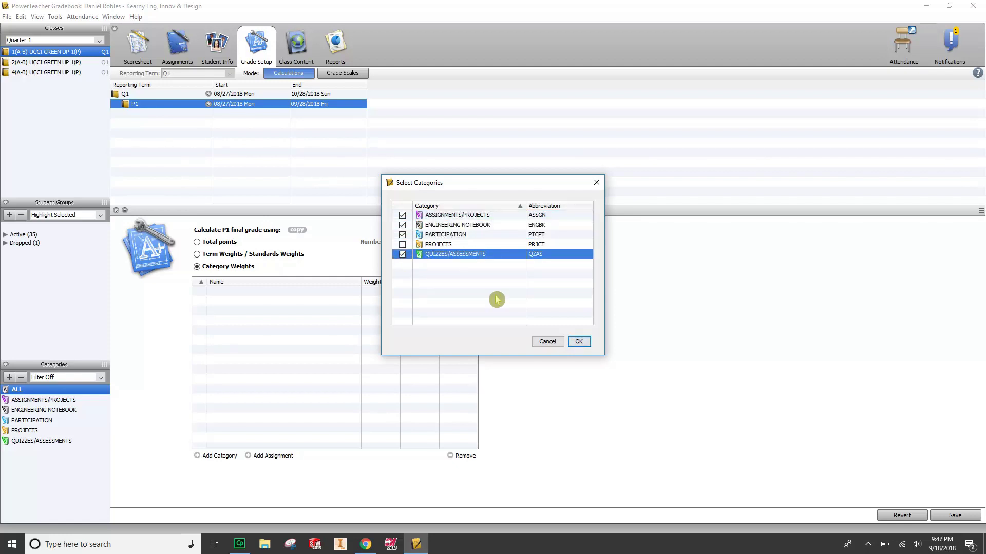
click(582, 343)
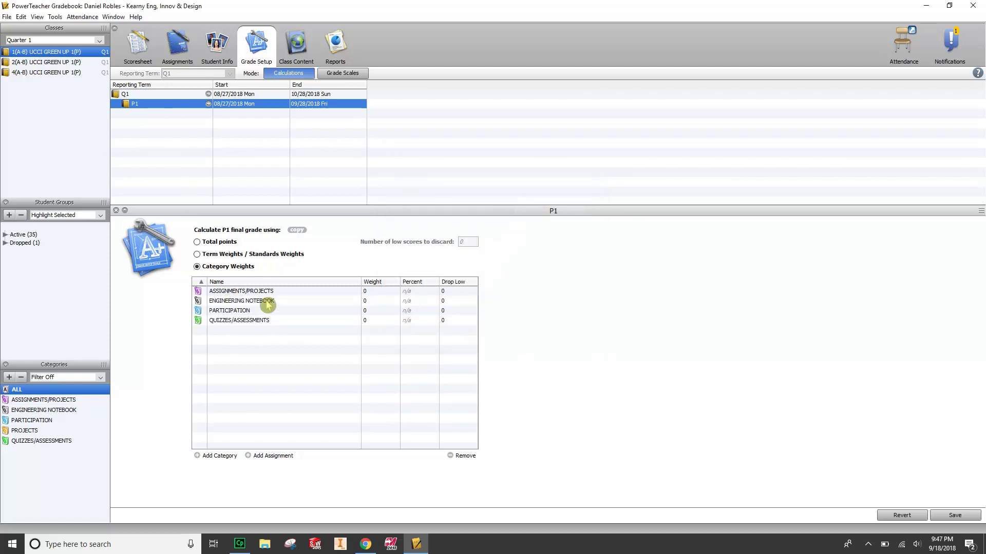
Step: Set the P1 weights to 65 for ASSIGNMENTS/PROJECTS, 10 for ENGINEERING NOTEBOOK, 5 for PARTICIPATION and 20 for QUIZZES/ASSESSMENTS
double_click(373, 291)
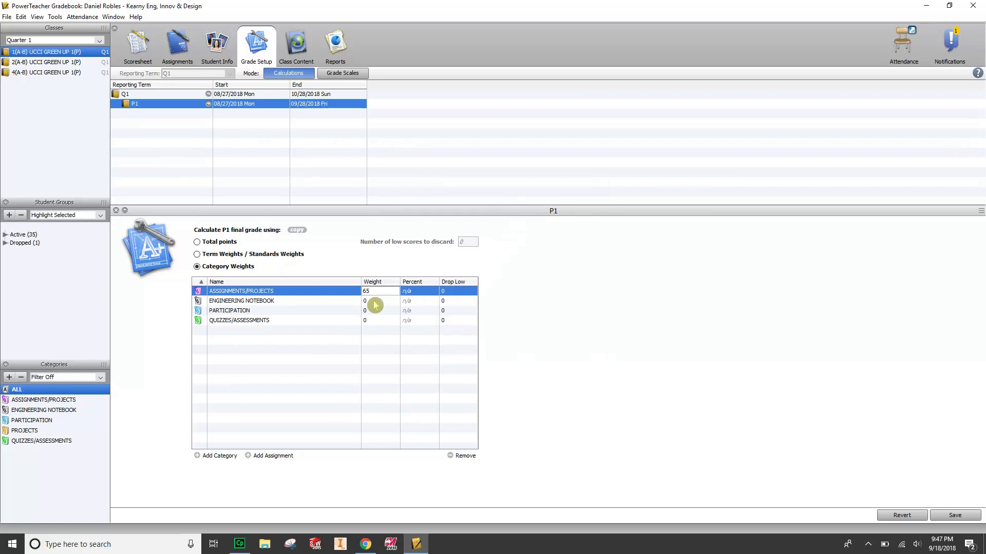
click(374, 303)
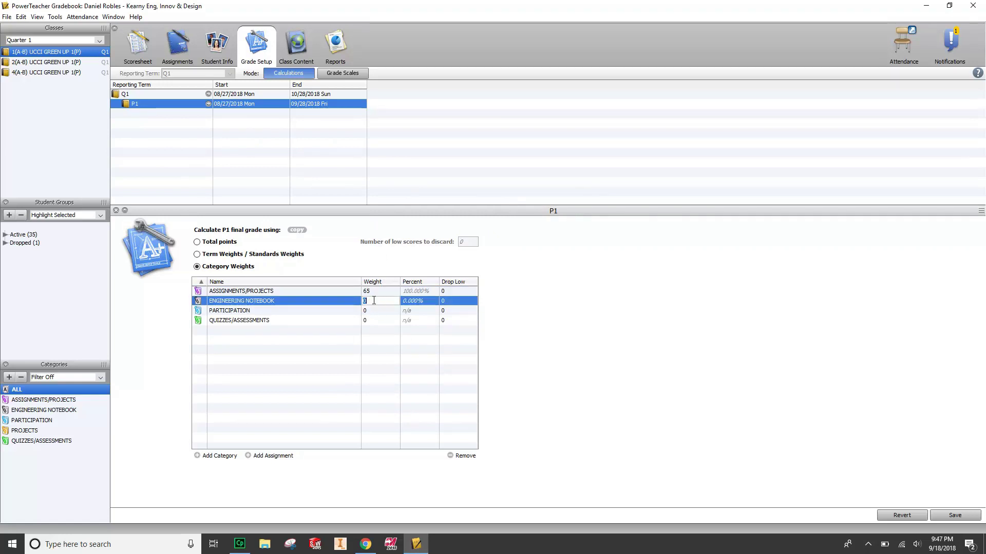
text(10)
click(391, 312)
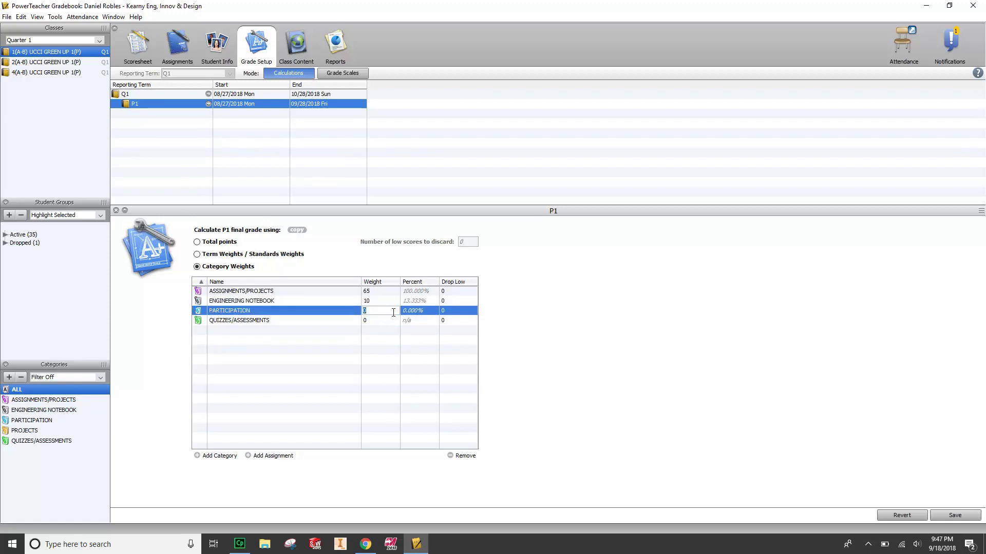
text(5)
click(378, 319)
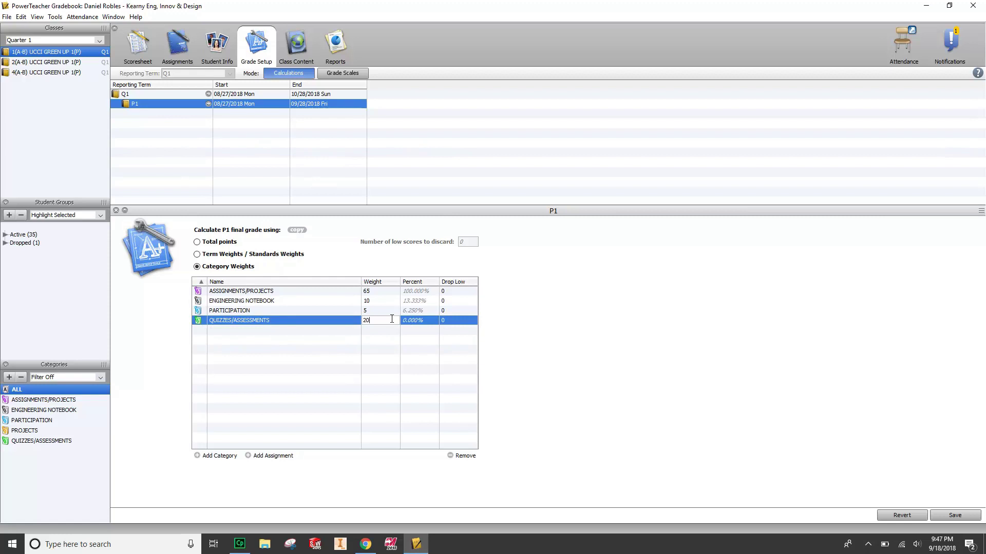
Step: Commit the weight of 20 for QUIZZES/ASSESSMENTS, review the category percentages and save the P1 grade setup
key(Return)
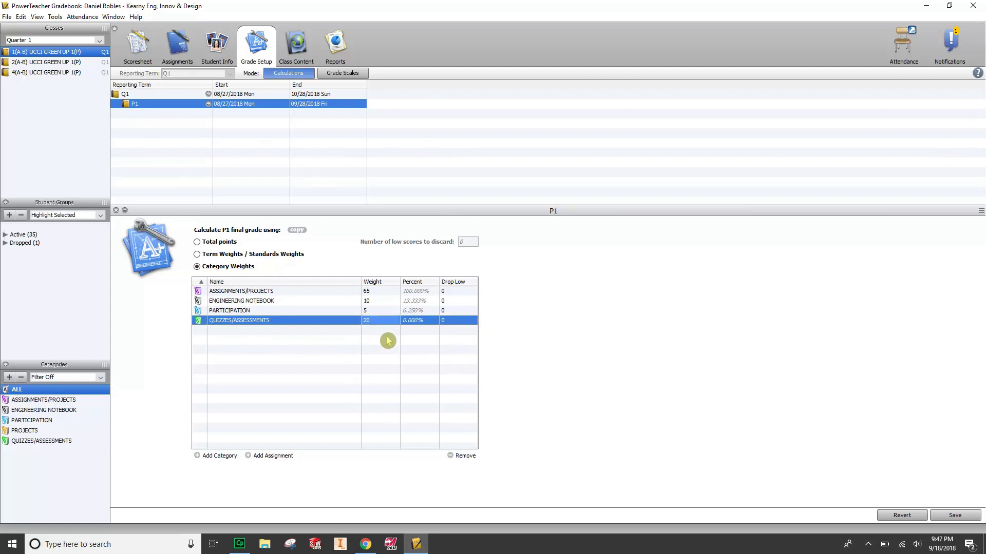
click(430, 292)
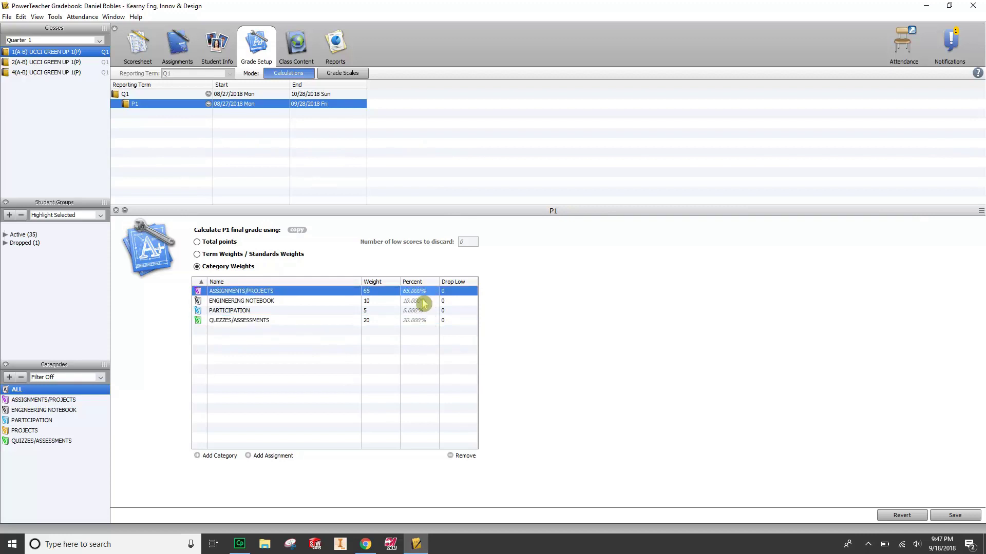
click(431, 301)
click(429, 311)
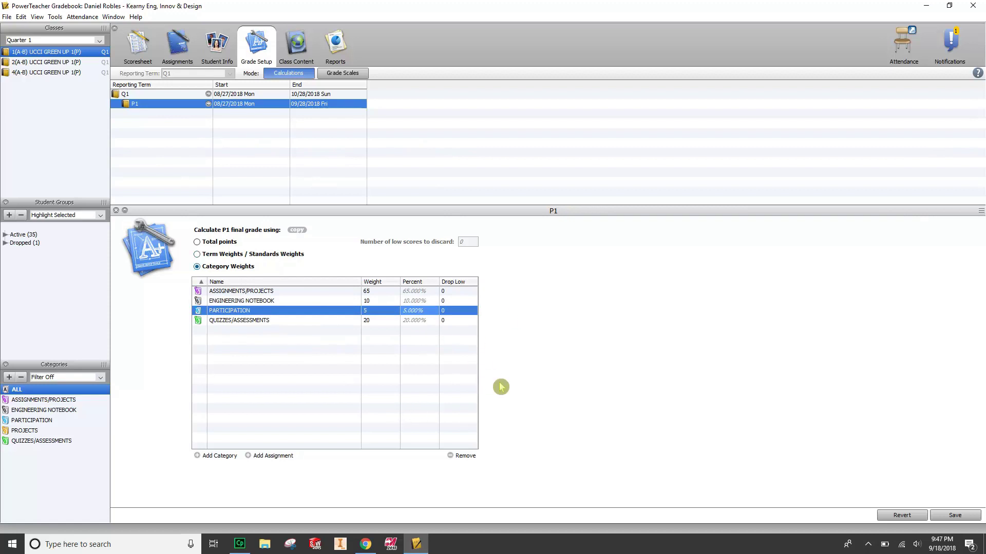
click(957, 516)
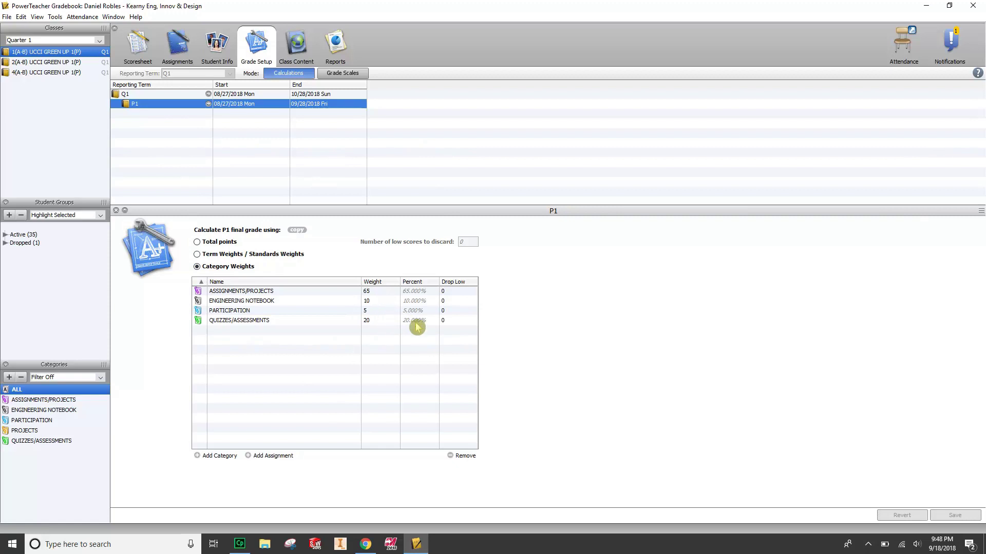
Step: View the scoresheet of class 1(A-B), and switch to Canvas to view the Environmental Engineering course grades
click(136, 50)
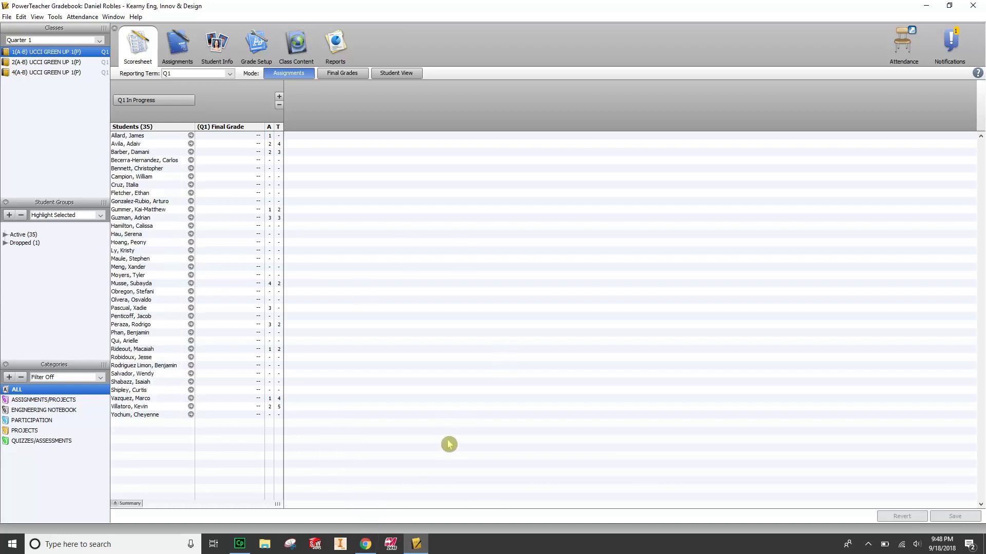
click(373, 548)
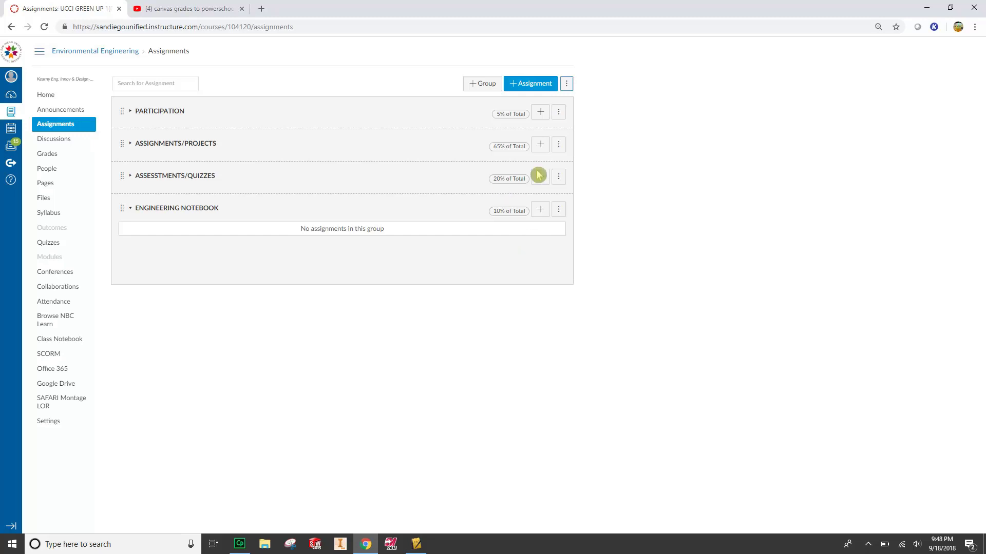
click(43, 155)
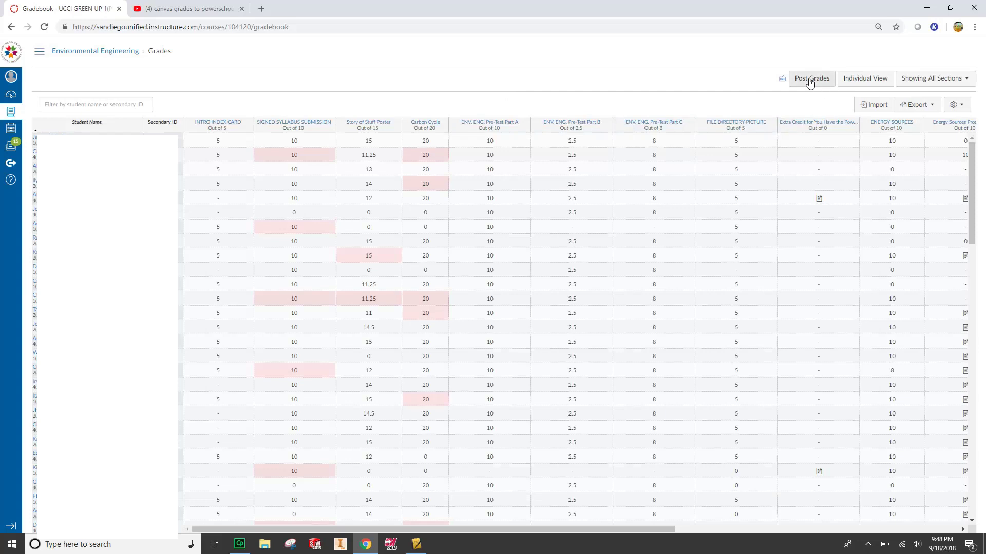
Step: Return to the course's assignments and expand the PARTICIPATION group to check the SIS sync setting of INTRO INDEX CARD
click(88, 55)
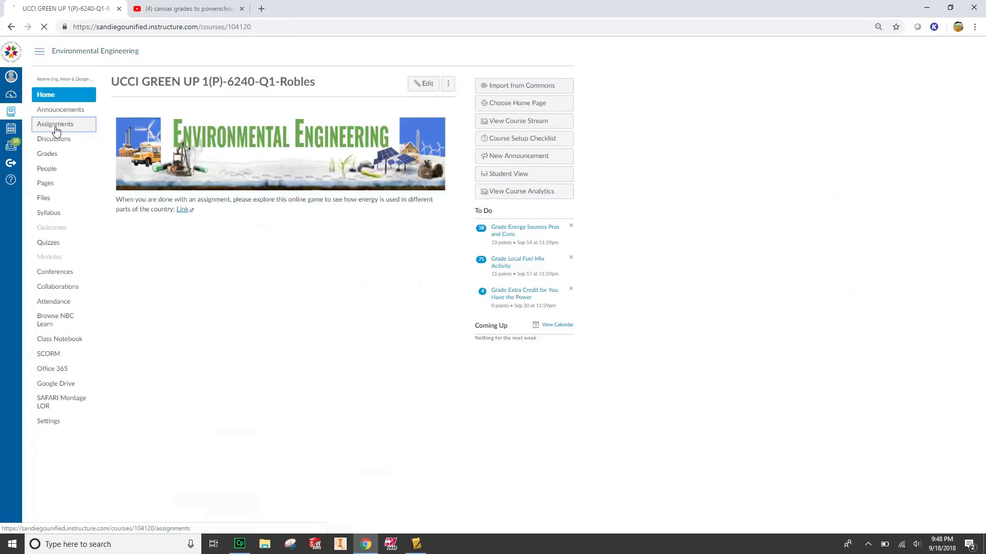
click(61, 124)
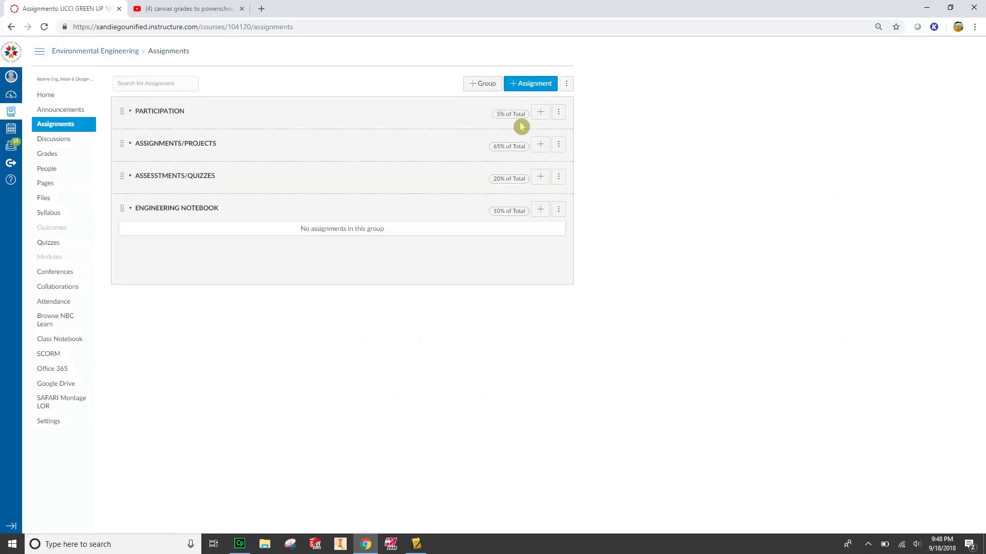
click(537, 117)
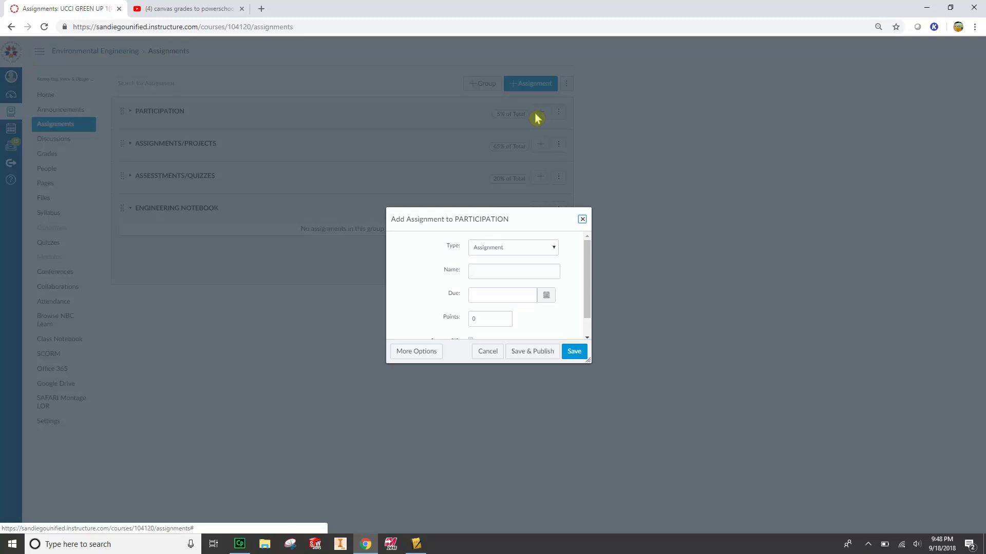
click(582, 219)
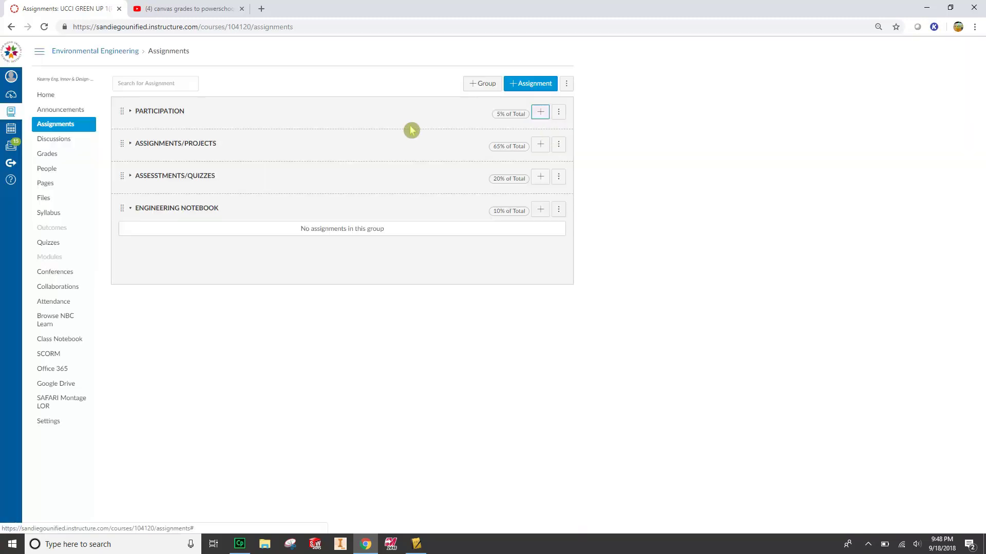
click(130, 111)
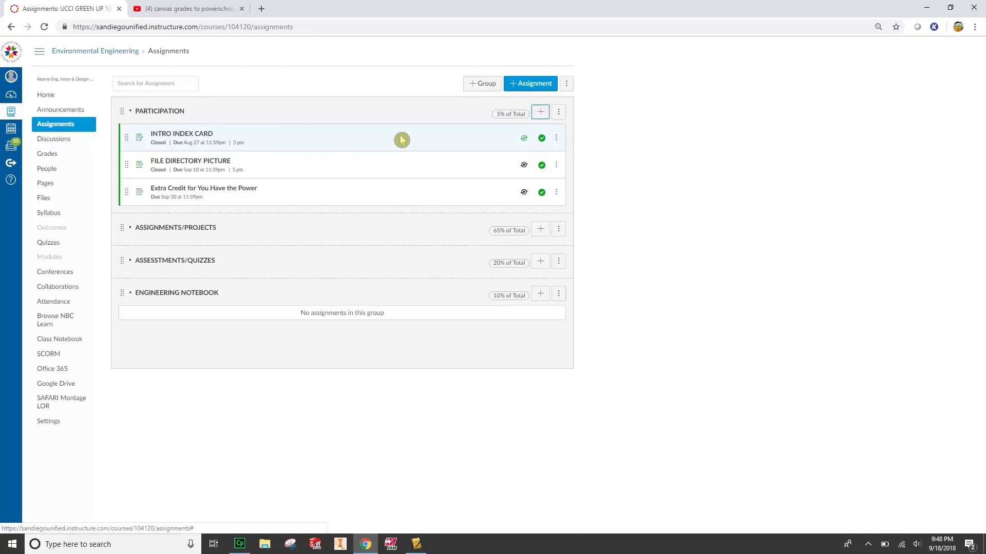
click(525, 142)
click(525, 140)
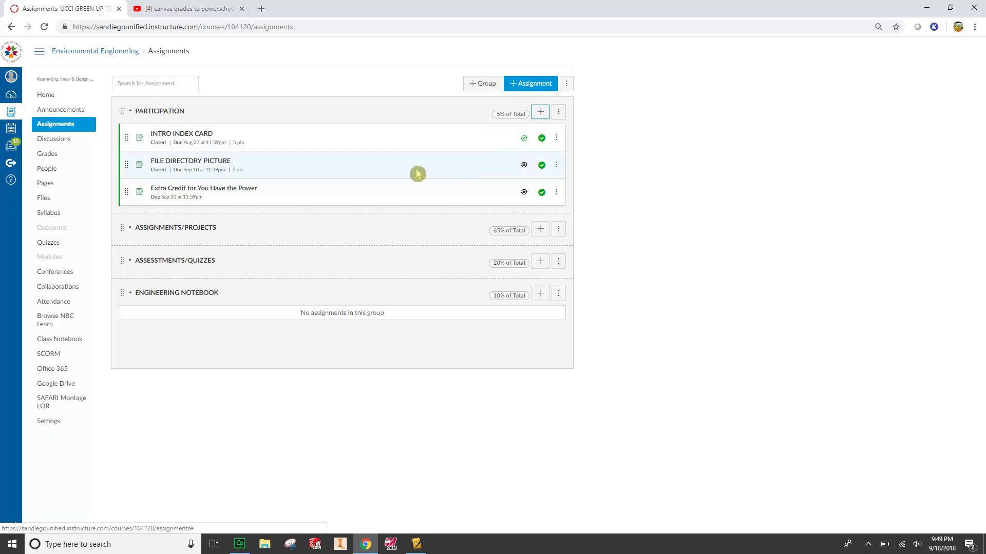
Step: Expand the ASSIGNMENTS/PROJECTS and ASSESSTMENTS/QUIZZES groups to check which assignments are enabled for SIS sync
click(131, 231)
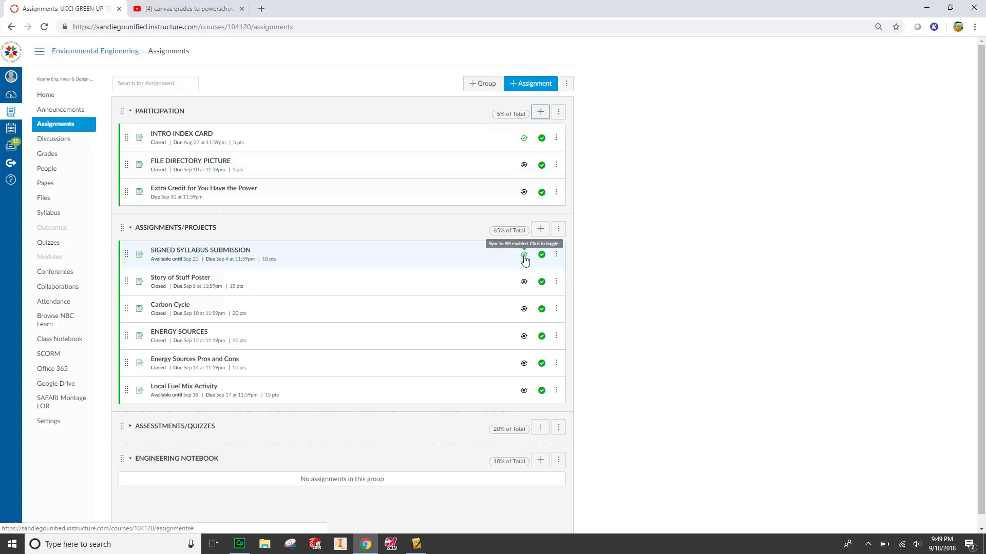
click(144, 435)
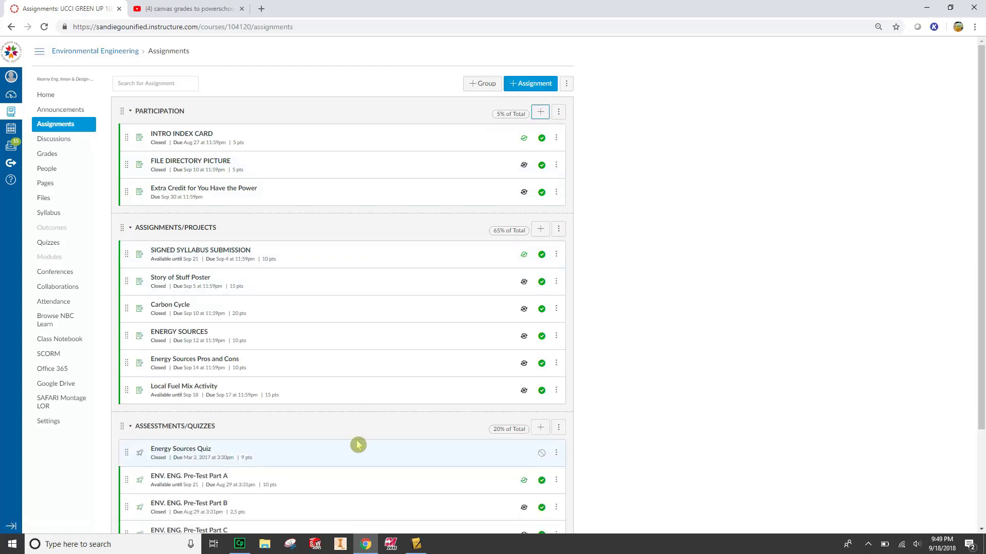
scroll(413, 415, down, 1)
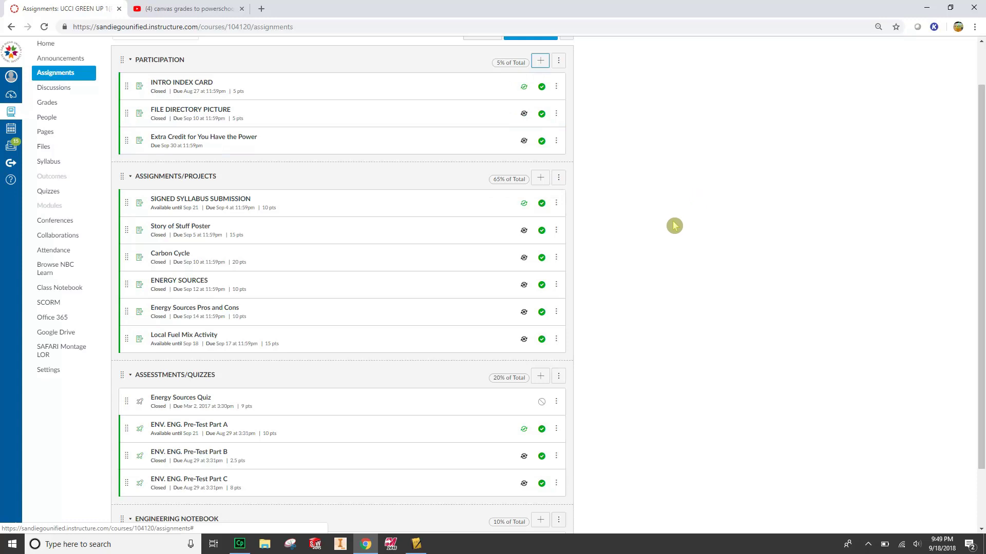
scroll(667, 225, up, 1)
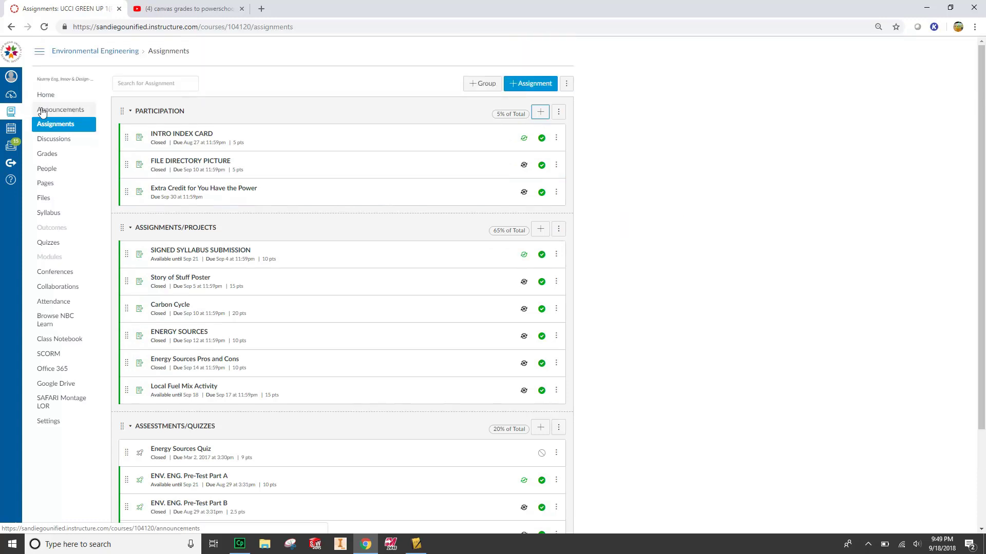
Step: Post the grades of ENV. ENG. Pre-Test Part A, INTRO INDEX CARD and SIGNED SYLLABUS SUBMISSION for all sections from the course gradebook
click(47, 154)
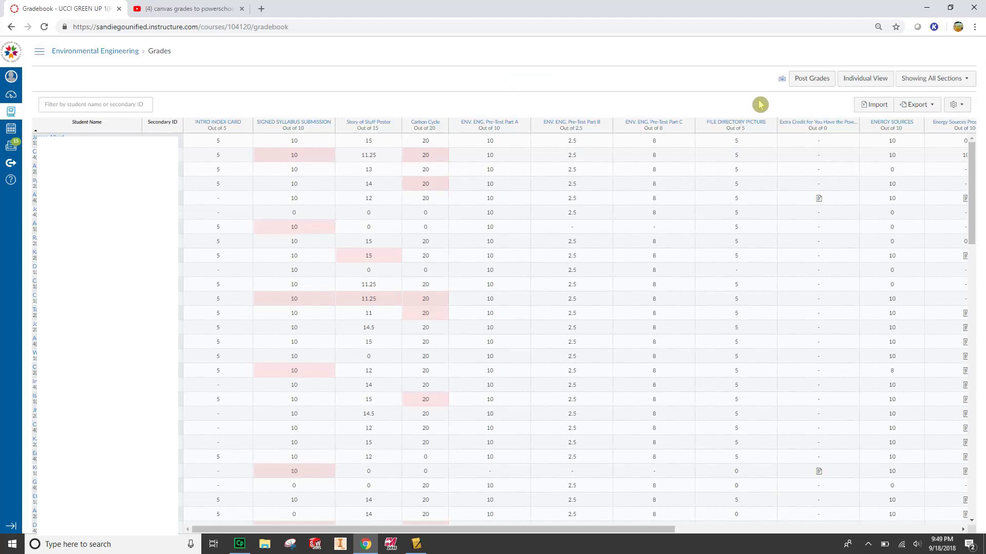
click(803, 82)
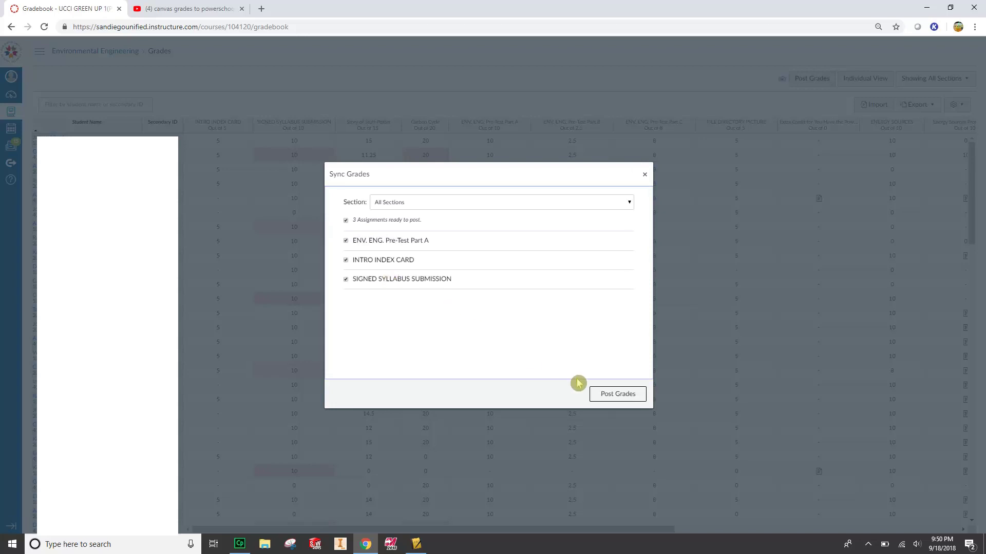
click(620, 394)
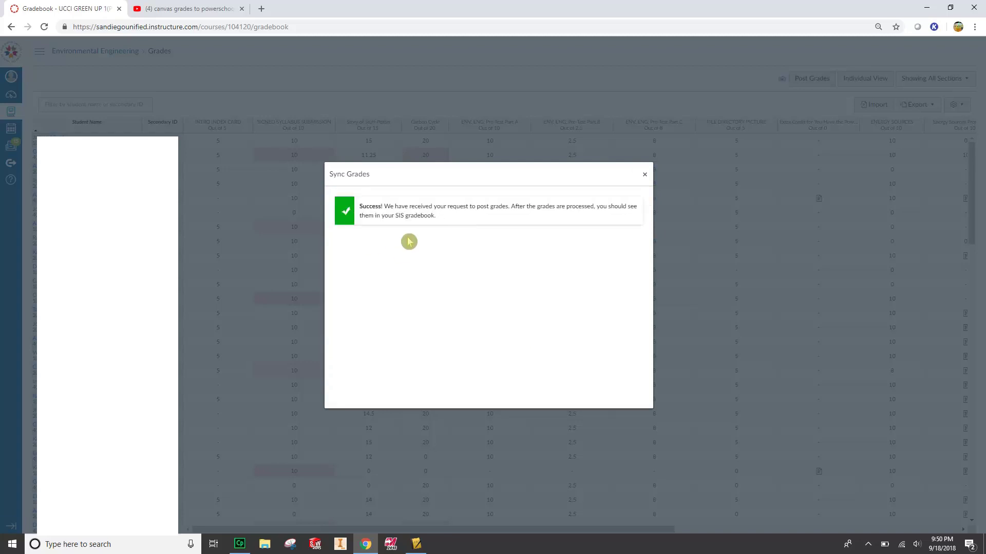
click(644, 175)
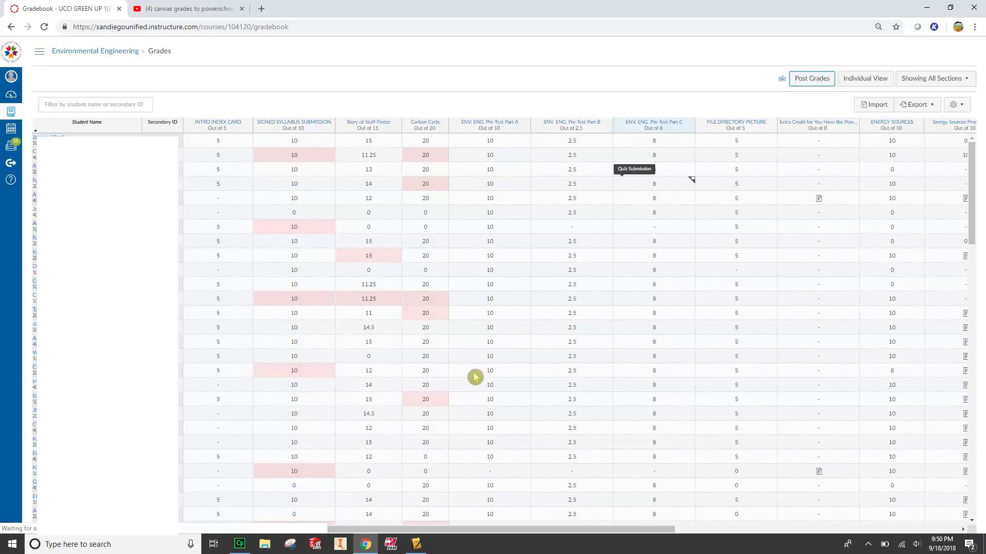
Step: Switch to PowerTeacher Gradebook and refresh the class info until the posted Canvas scores are loaded
click(416, 544)
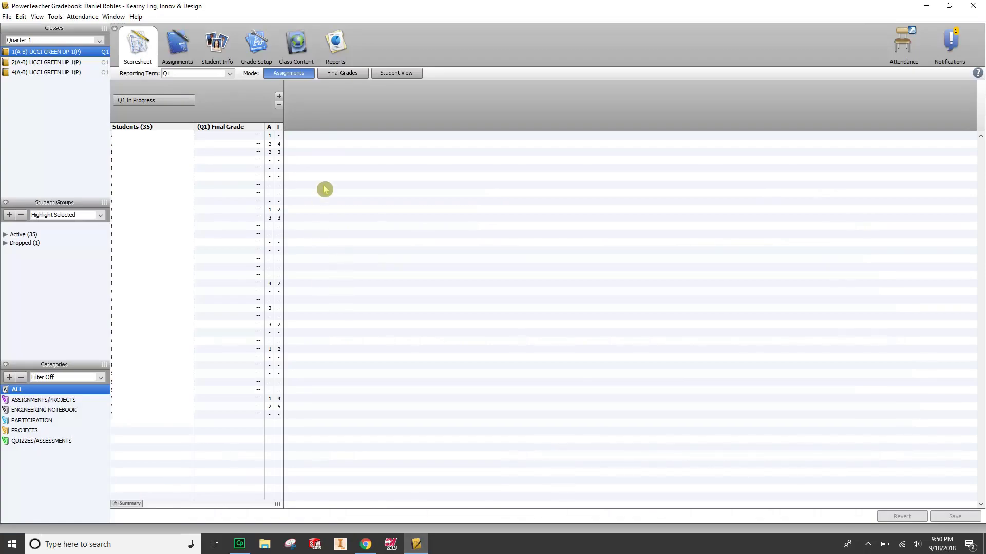
click(8, 17)
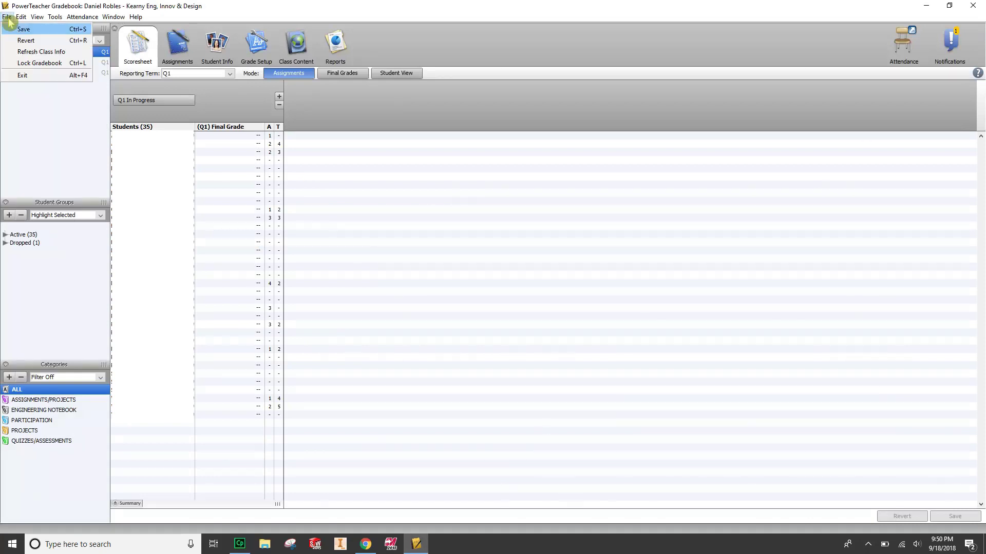
click(36, 53)
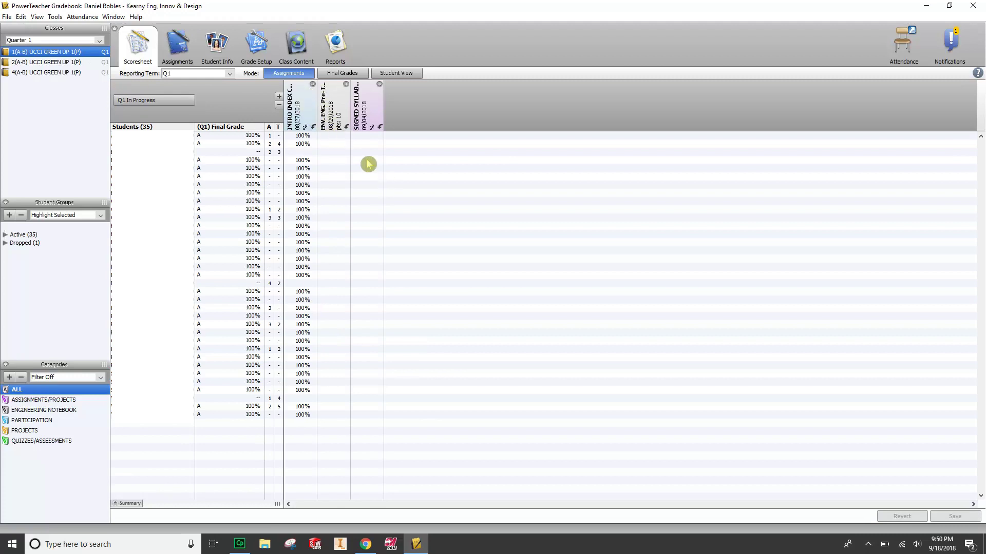
mouse_move(333, 134)
click(9, 18)
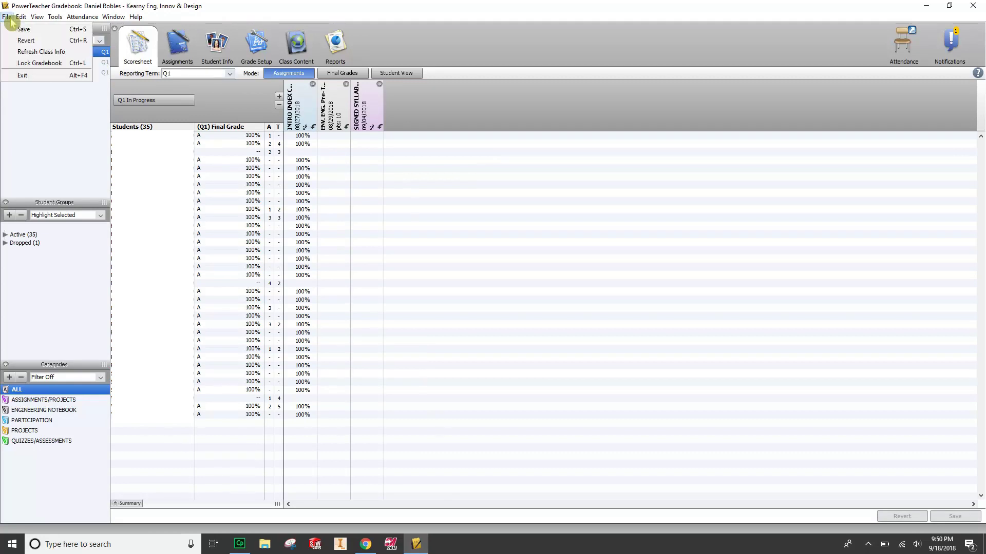
click(55, 53)
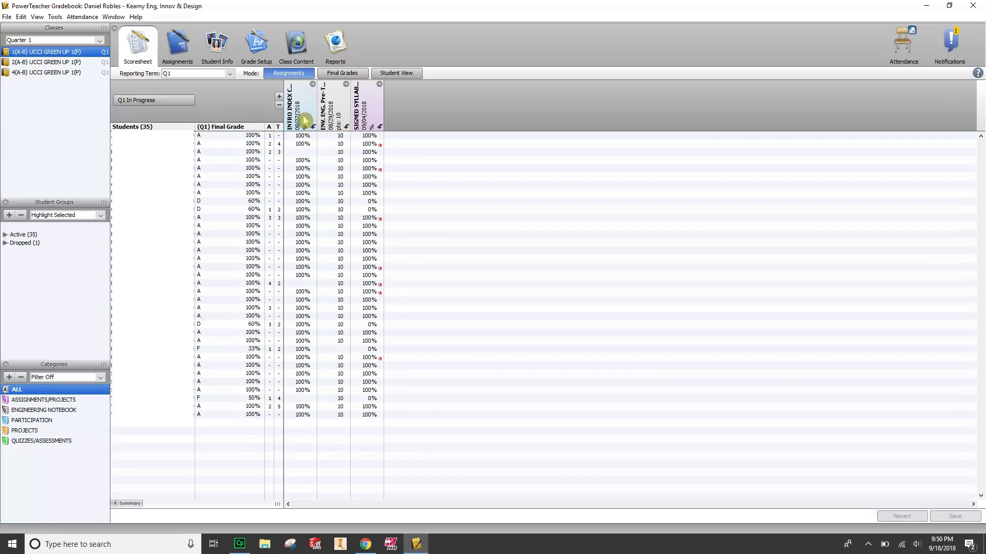
Step: Set the score type of the INTRO INDEX CARD assignment to Points and save it
mouse_move(304, 120)
right_click(309, 122)
click(303, 117)
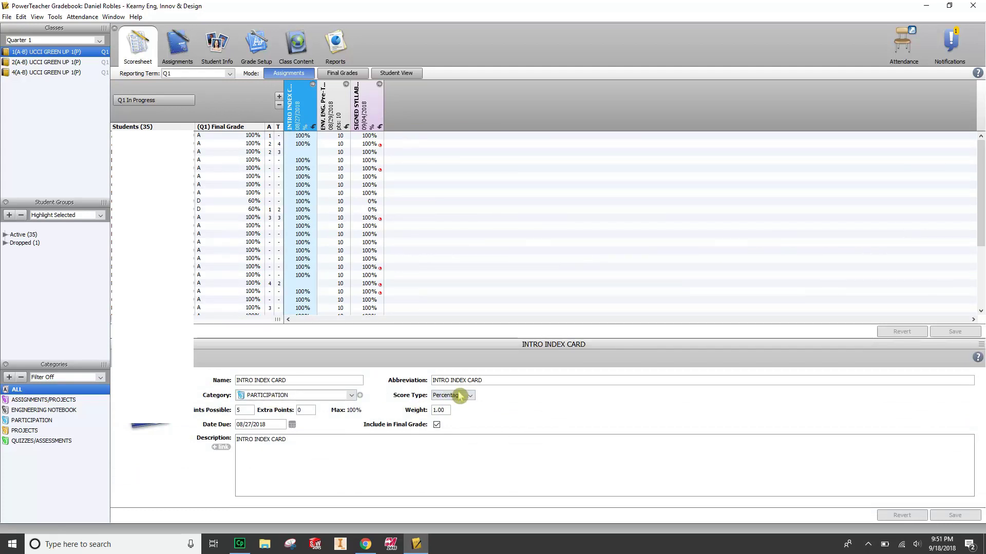
click(462, 396)
click(459, 409)
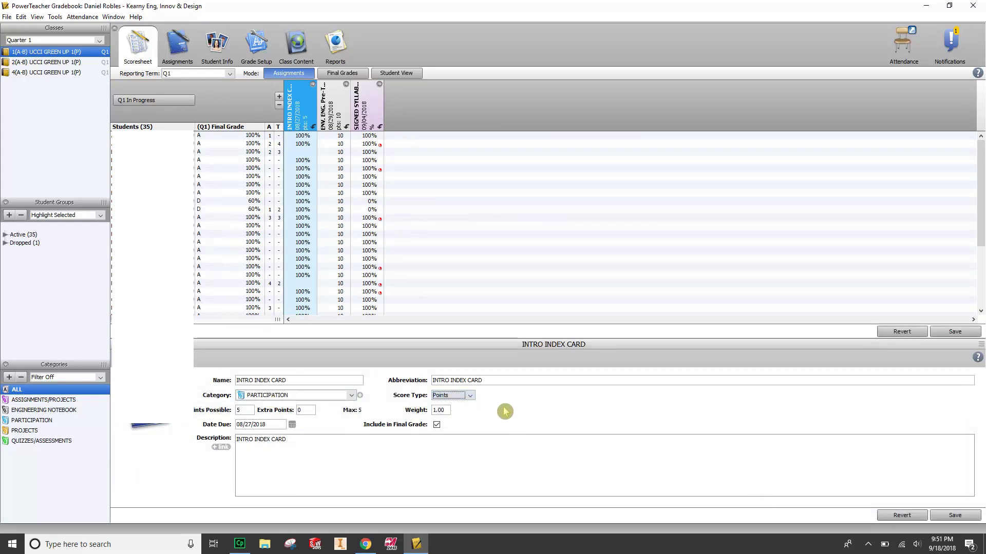
click(956, 517)
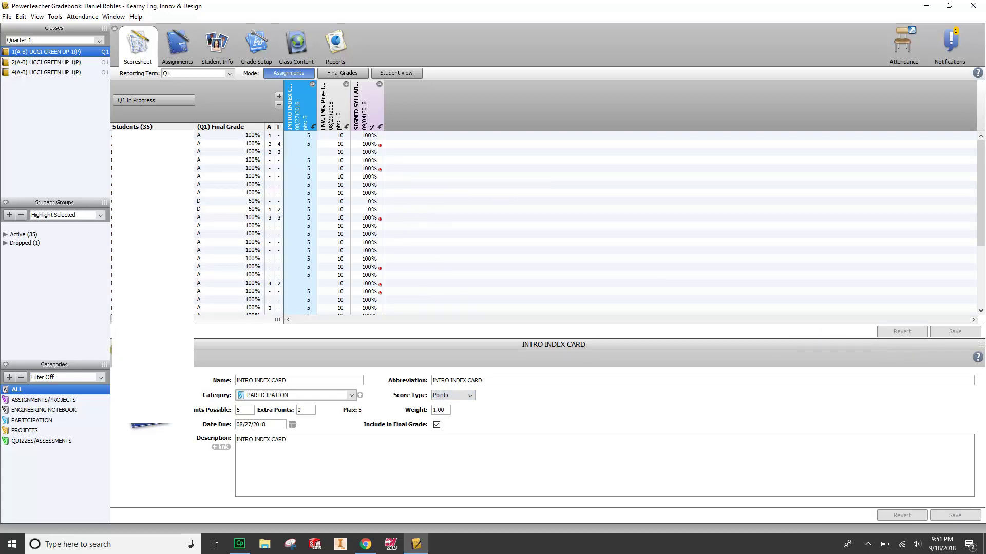
Step: Set the score type of SIGNED SYLLABUS SUBMISSION to Points, save it and close the assignment details
click(371, 116)
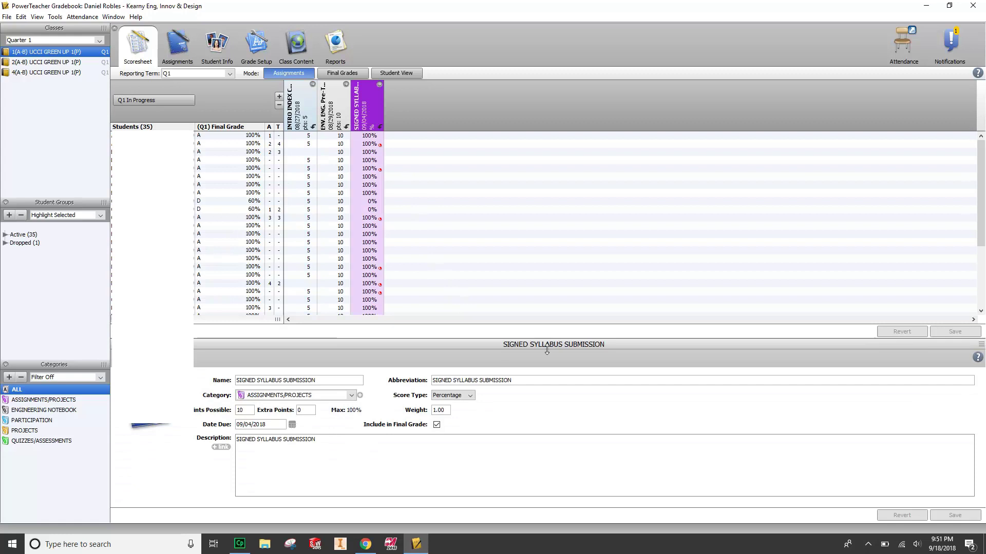
click(462, 399)
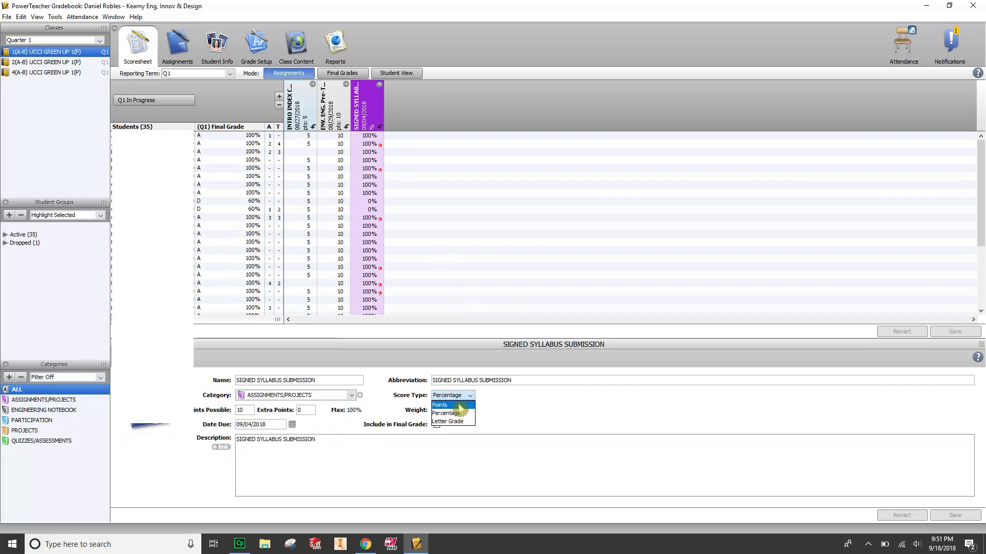
click(456, 405)
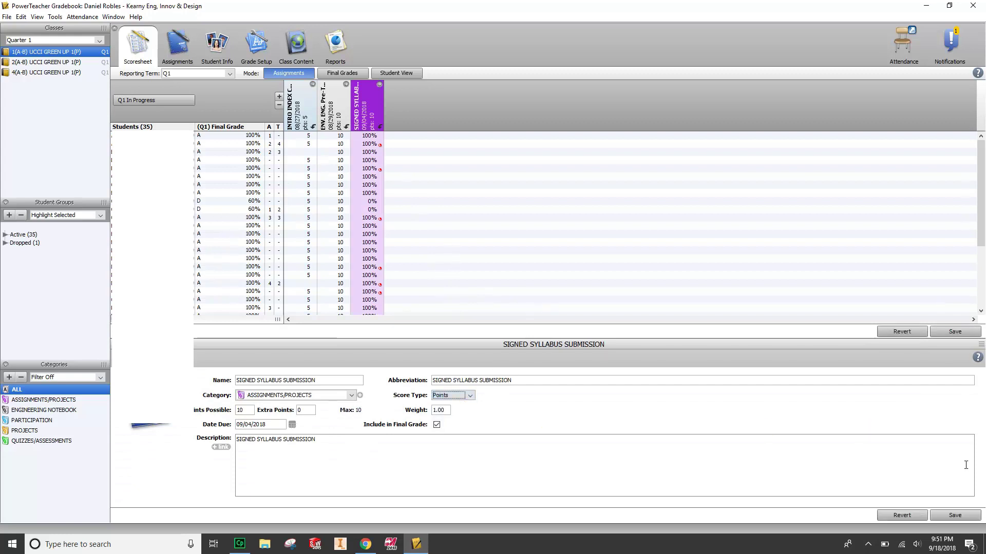
click(955, 516)
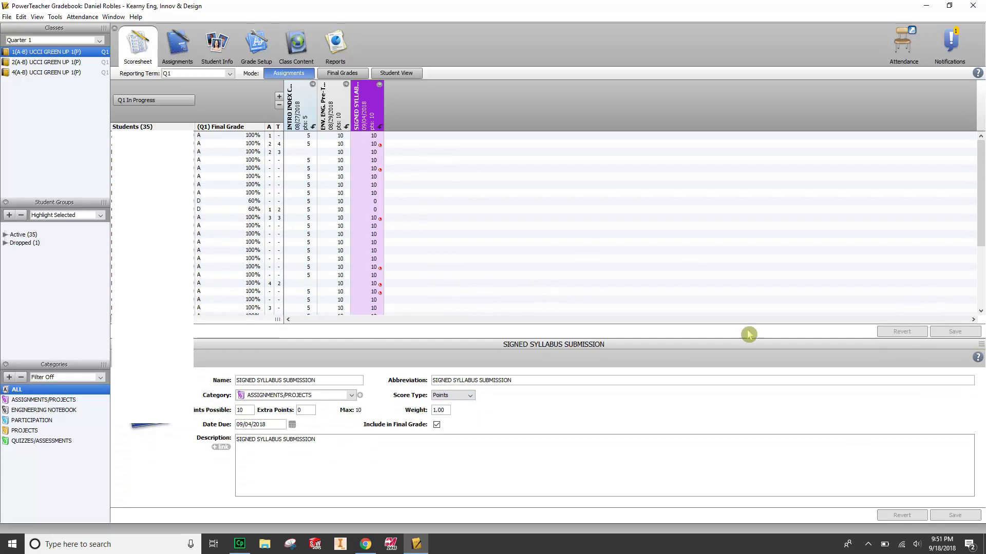
click(110, 350)
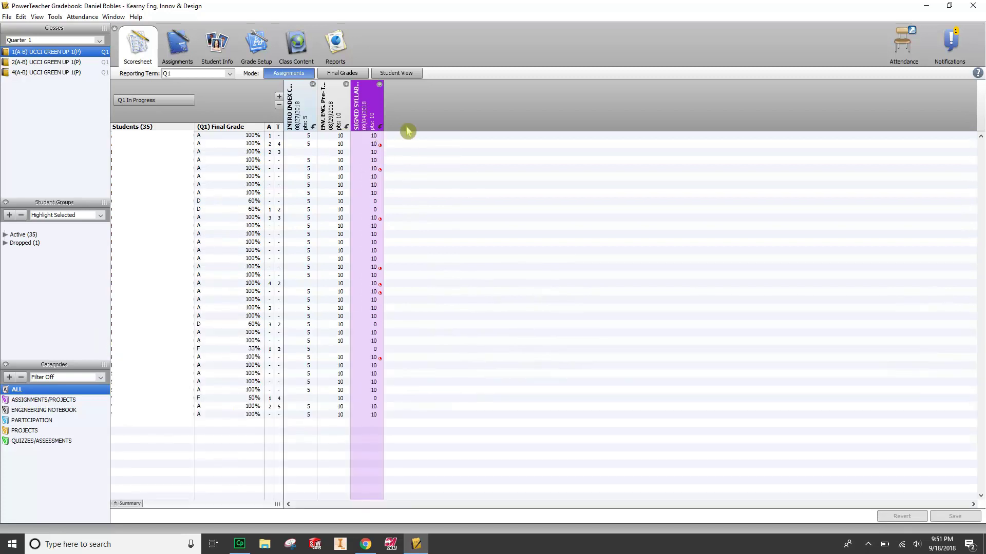
Step: View the scoresheet of class 4(A-B) to examine its transferred assignment scores
click(65, 72)
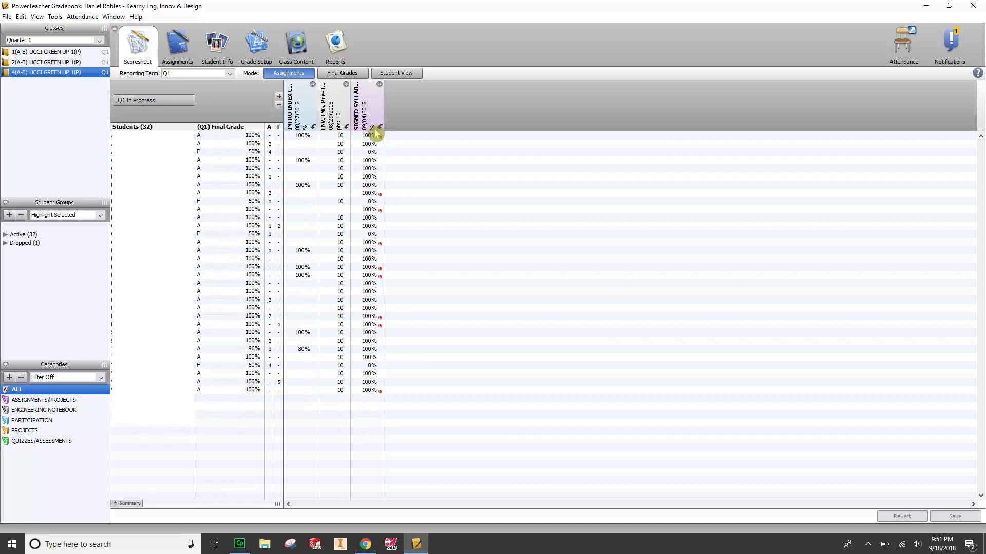
Step: Set the score type of SIGNED SYLLABUS SUBMISSION in class 4(A-B) to Points and save it
double_click(374, 113)
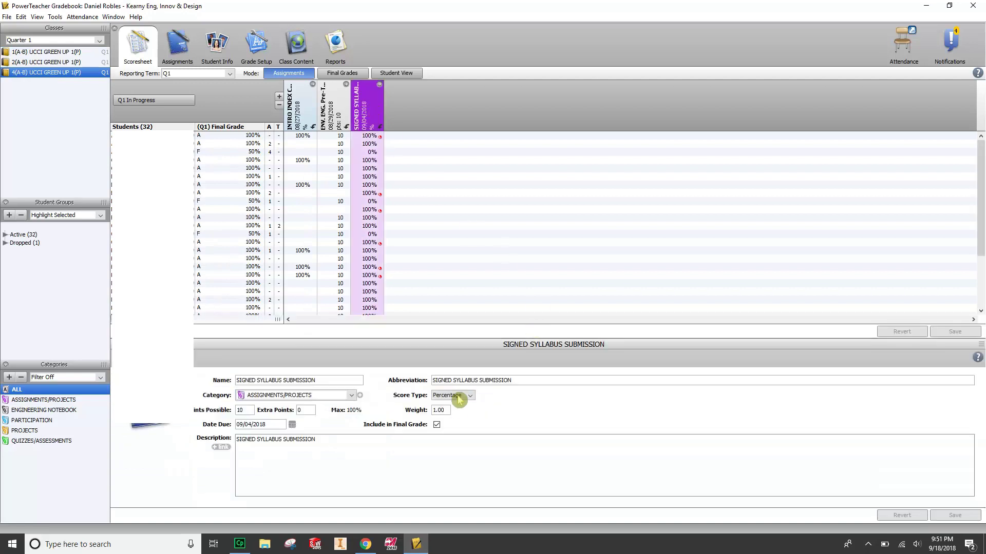
click(461, 396)
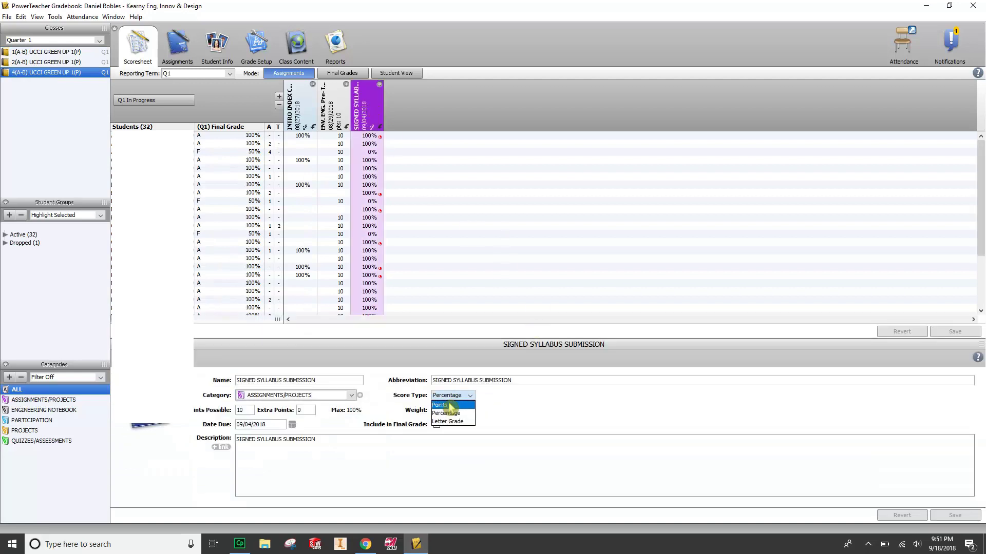
click(450, 405)
click(943, 515)
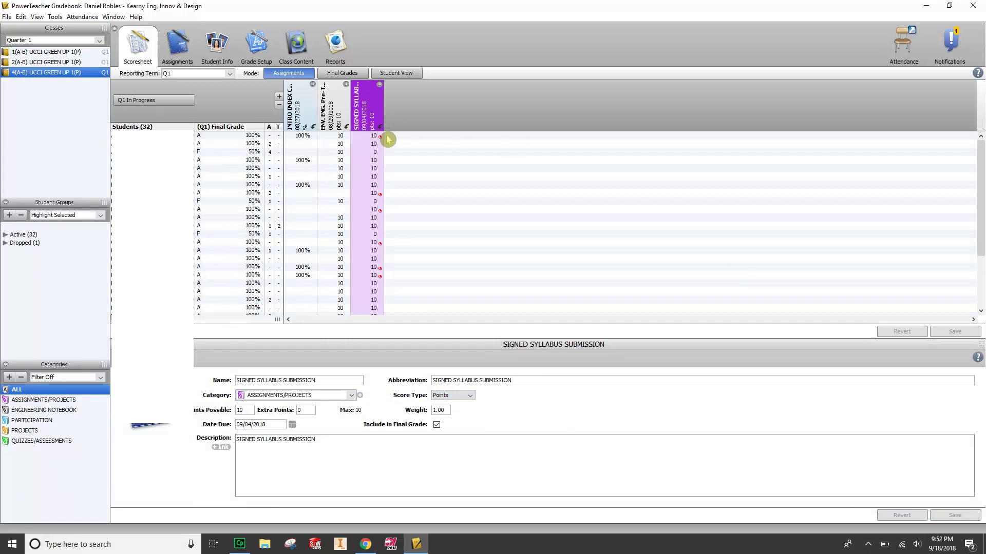
Step: Set the score type of INTRO INDEX CARD in class 4(A-B) to Points, save it and close the assignment details
click(302, 115)
click(453, 400)
click(447, 410)
click(955, 515)
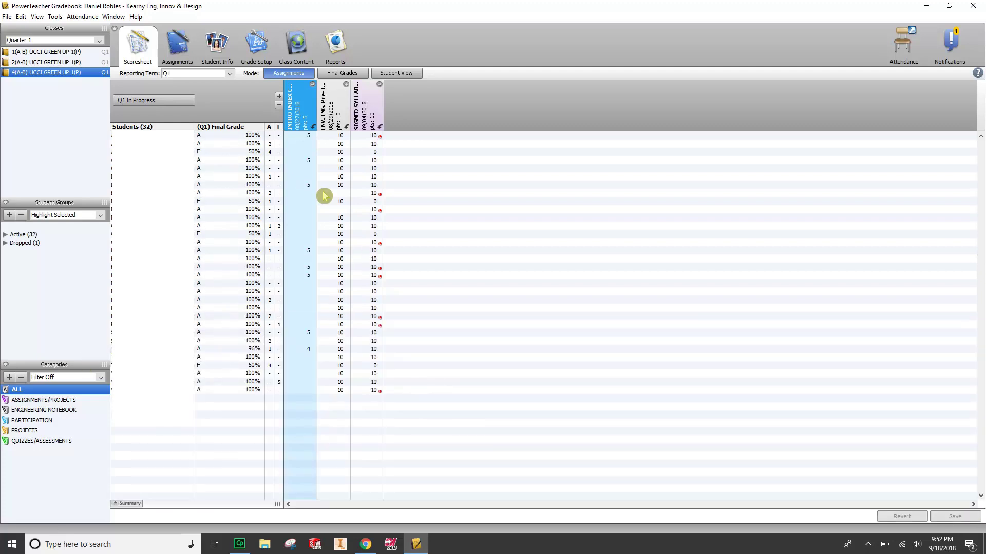
Step: Open the INTRO INDEX CARD details and switch to Canvas in Chrome to examine the Environmental Engineering course's assignments list
double_click(309, 106)
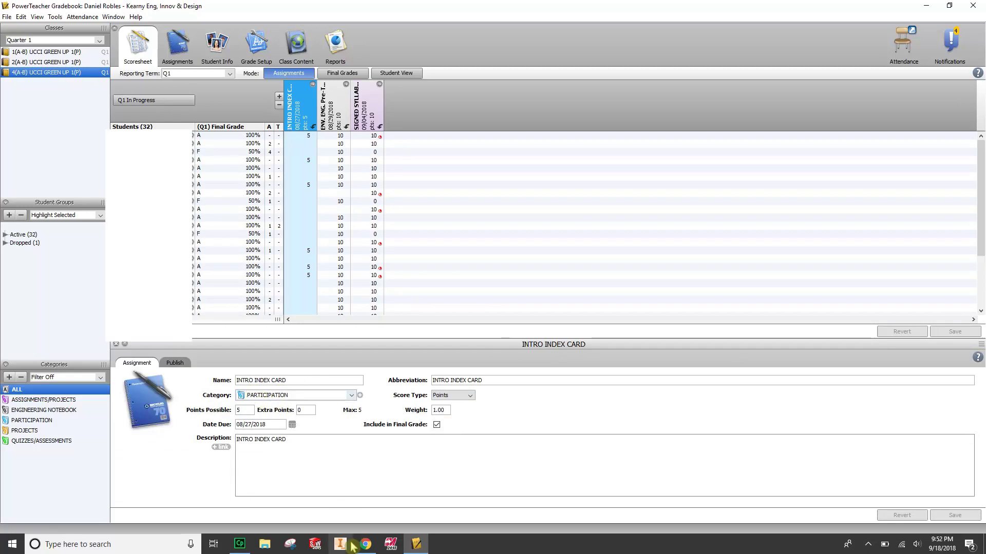
click(365, 544)
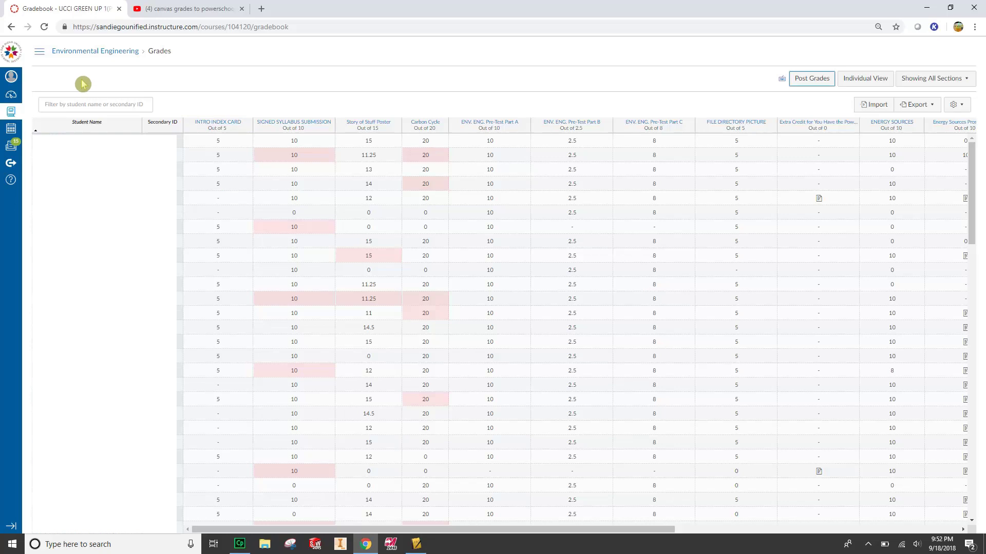
click(74, 54)
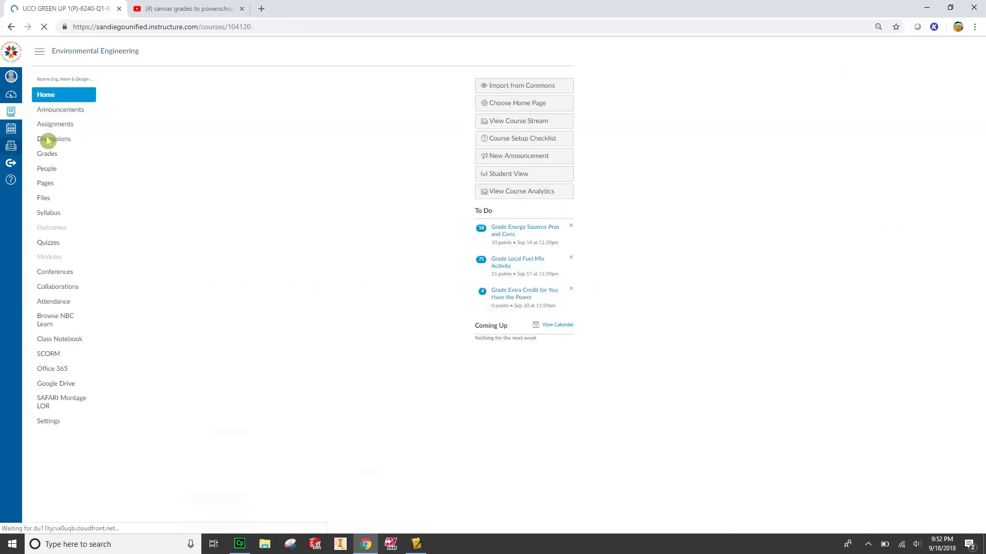
click(56, 124)
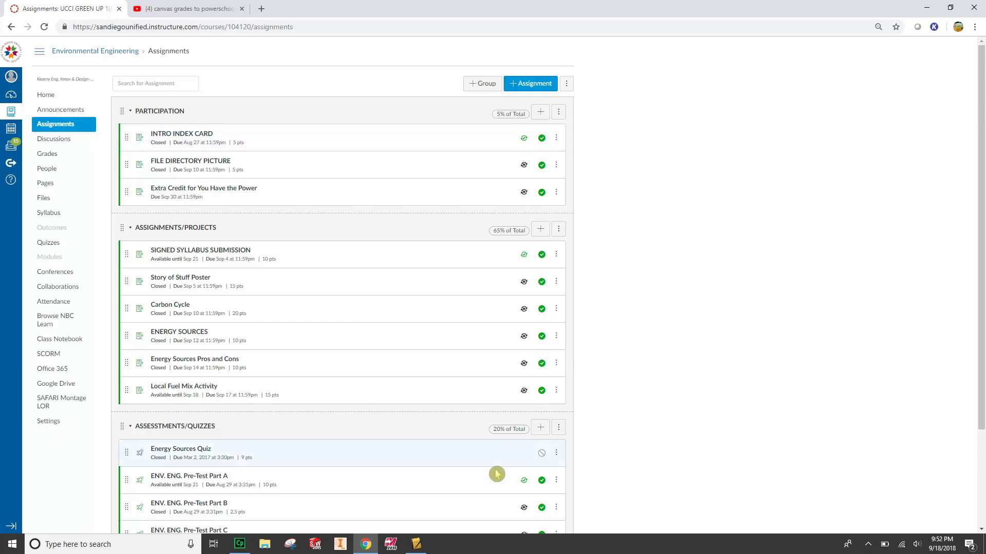
Step: Switch back to PowerTeacher Gradebook, examine the INTRO INDEX CARD assignment's name and settings, and close its details
click(417, 544)
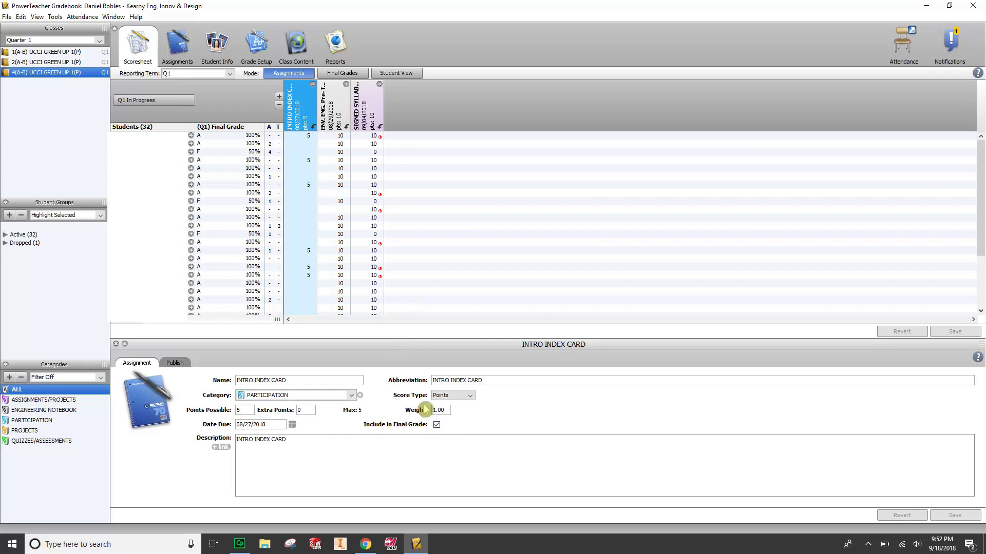
click(257, 383)
key(shift+Home)
key(Home)
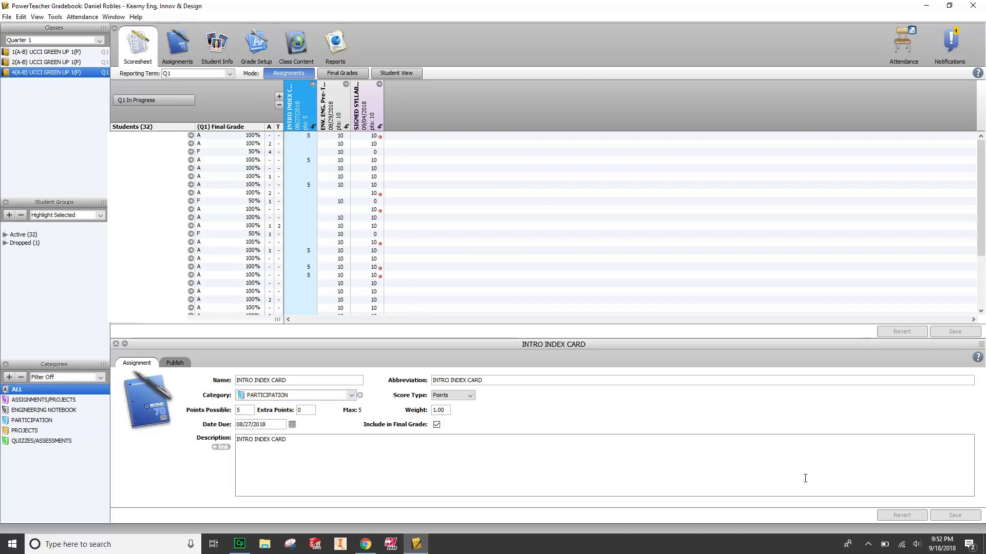
click(118, 345)
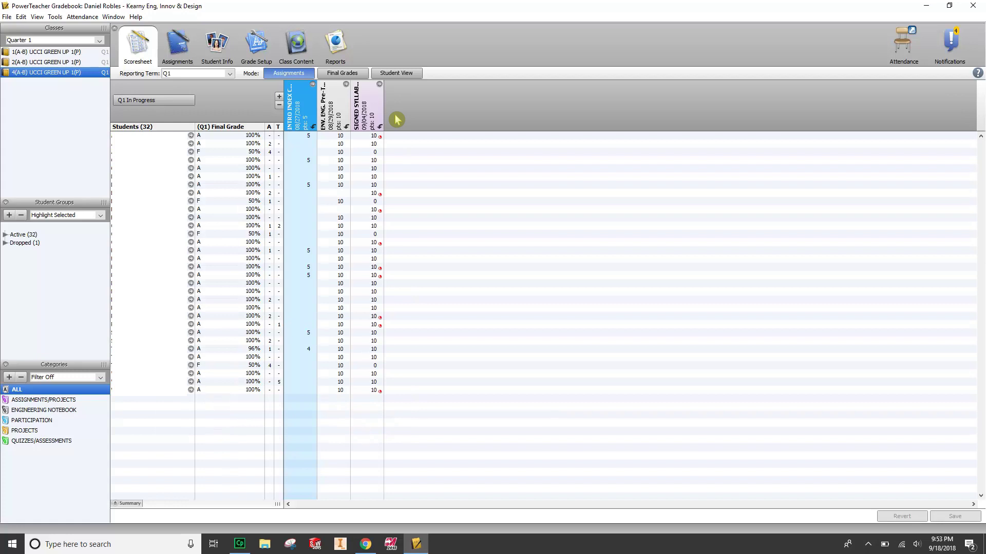
Step: Refresh the class info to reload class 4(A-B)'s scoresheet
click(7, 18)
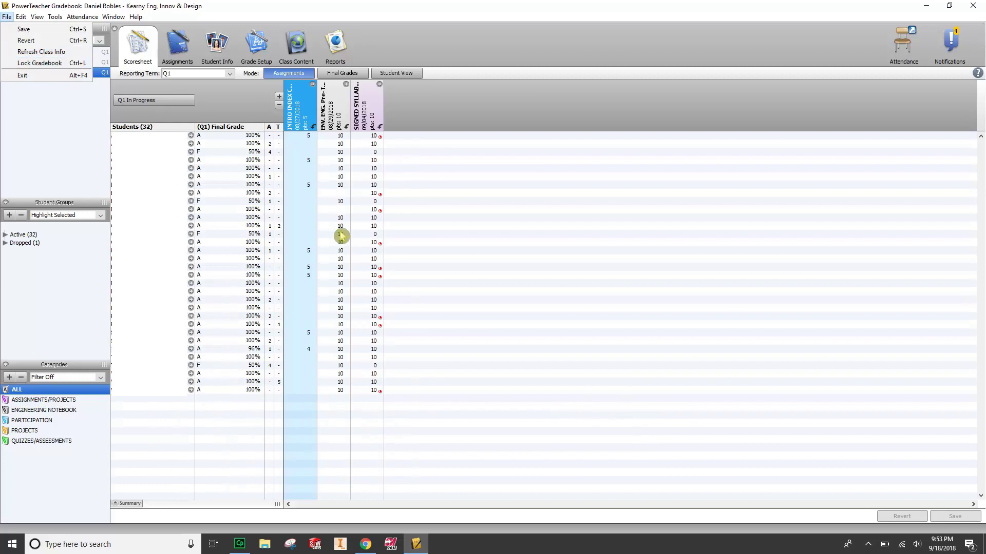
click(35, 53)
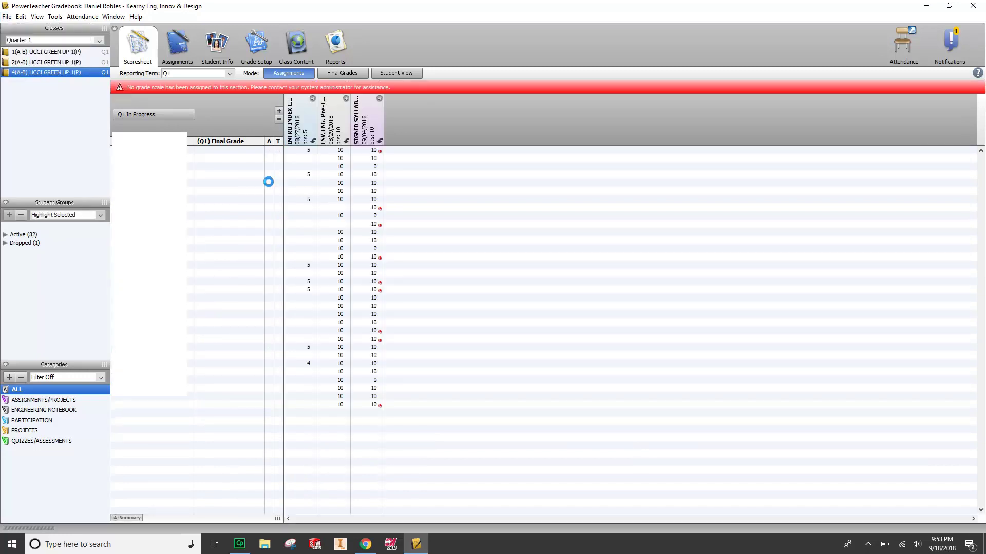